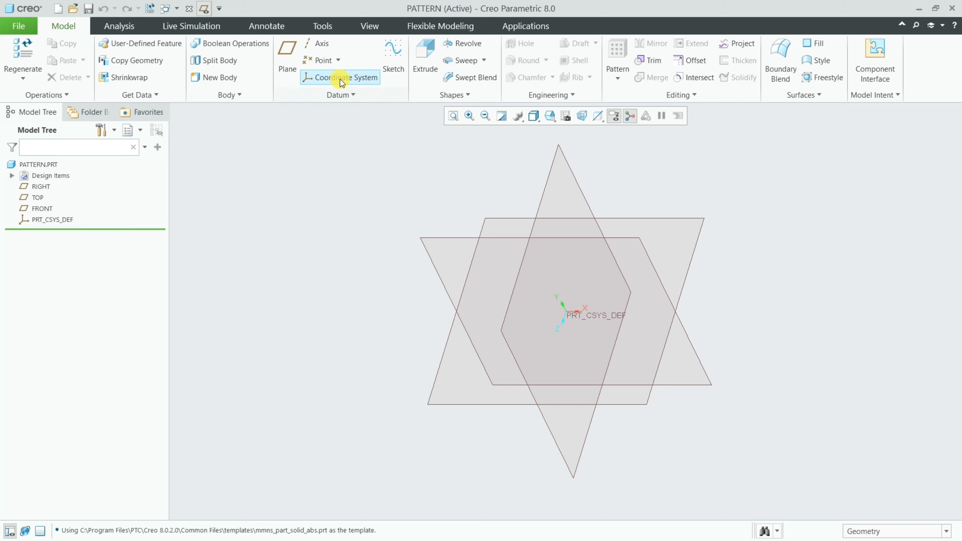
Orient the view to FRONT and start a sketch on the FRONT plane with the RIGHT plane as right-facing reference
click(385, 74)
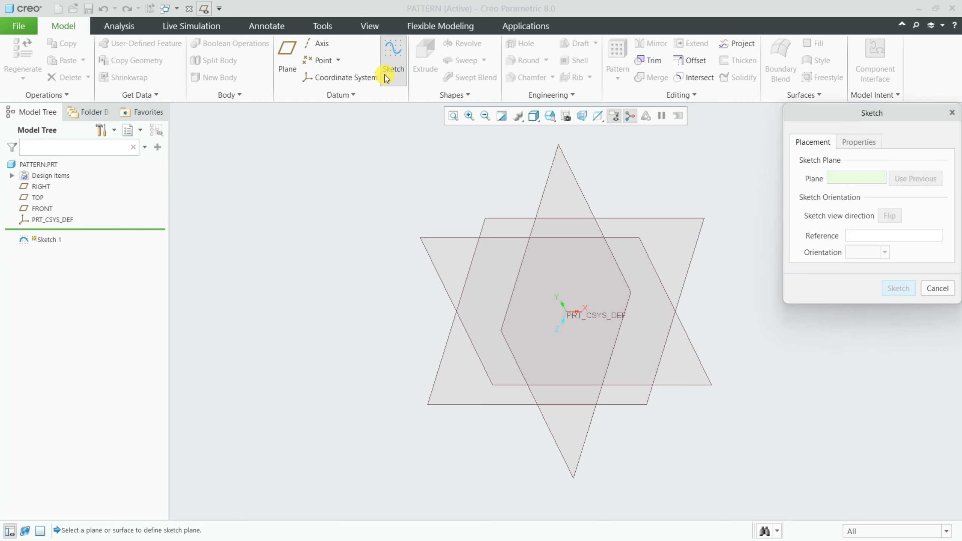
click(551, 122)
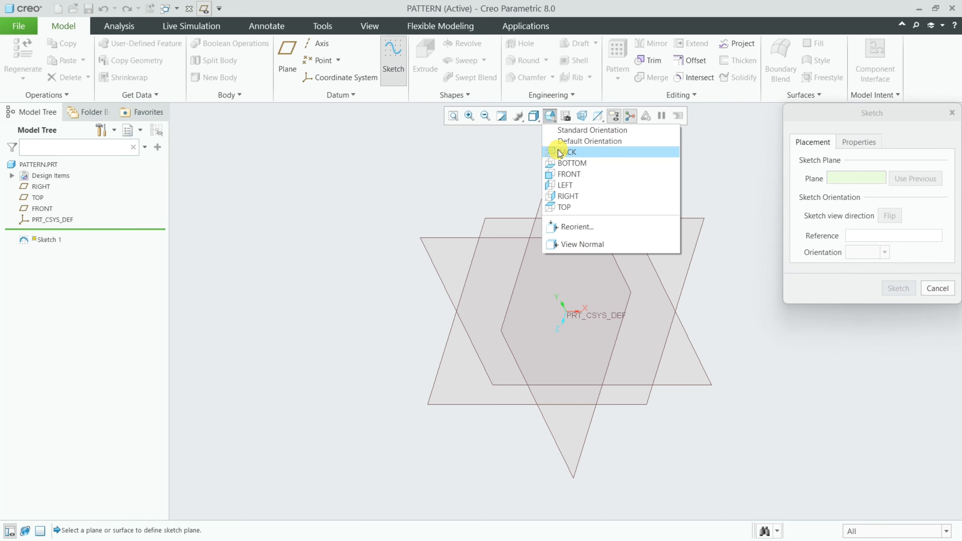
click(567, 184)
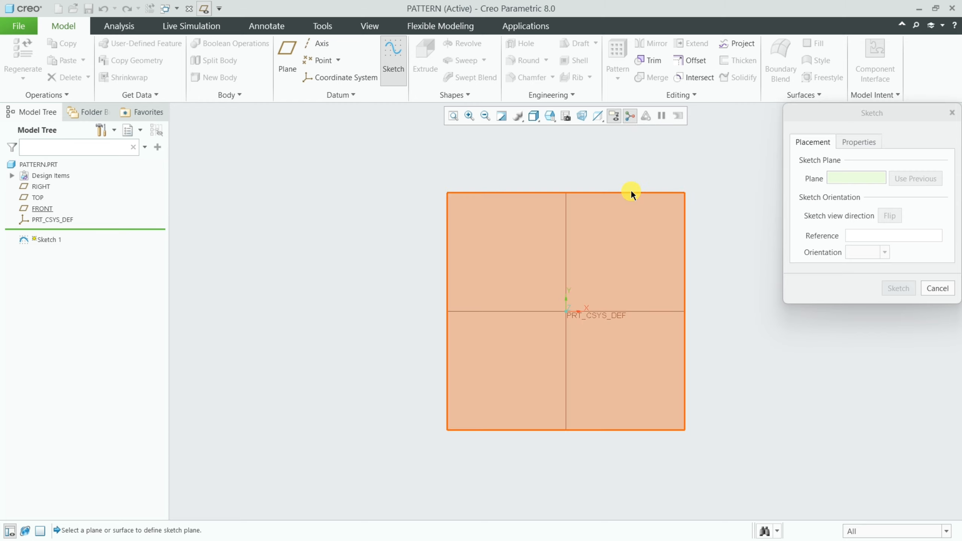
click(631, 193)
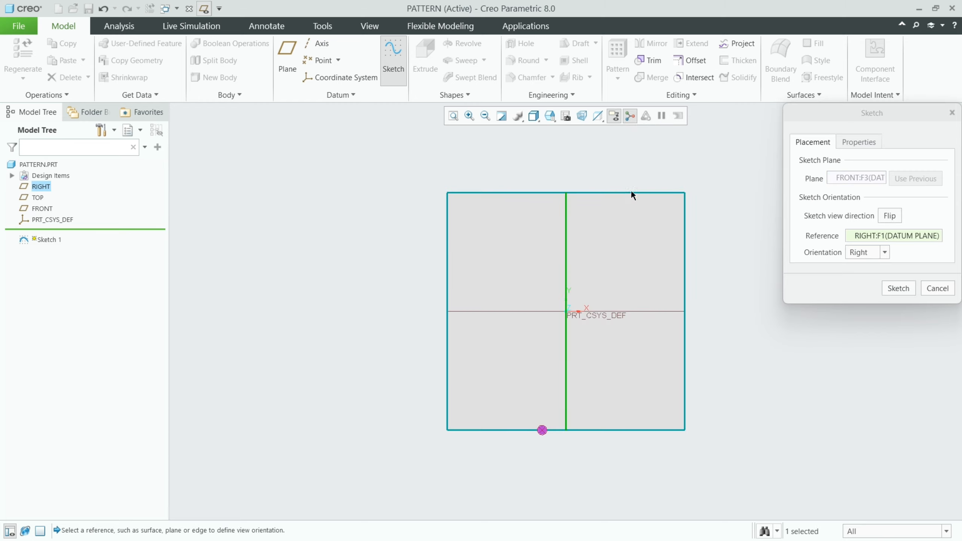
click(897, 287)
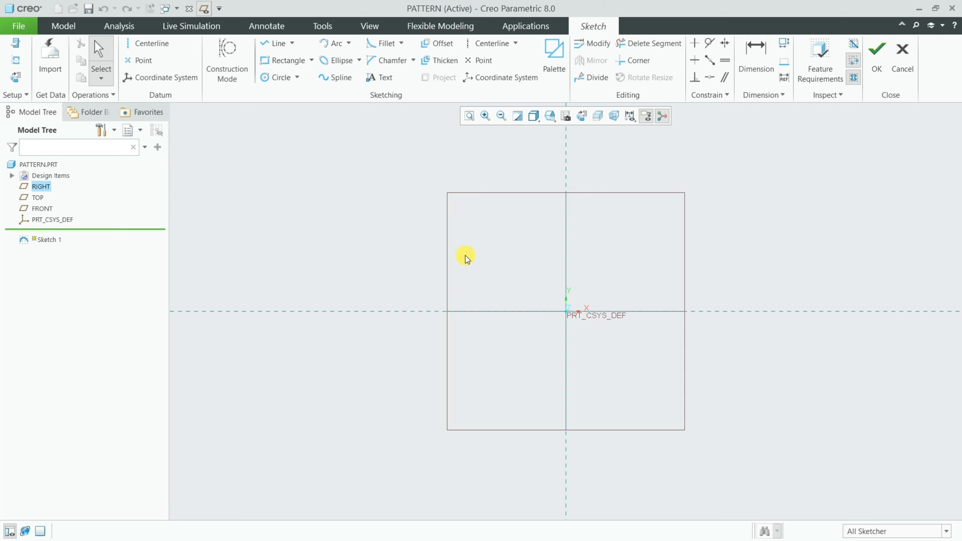
Sketch a closed six-sided profile from the origin, about 570 high with a 232 top edge, sloped side and 288 ledge, and finish the sketch
click(272, 43)
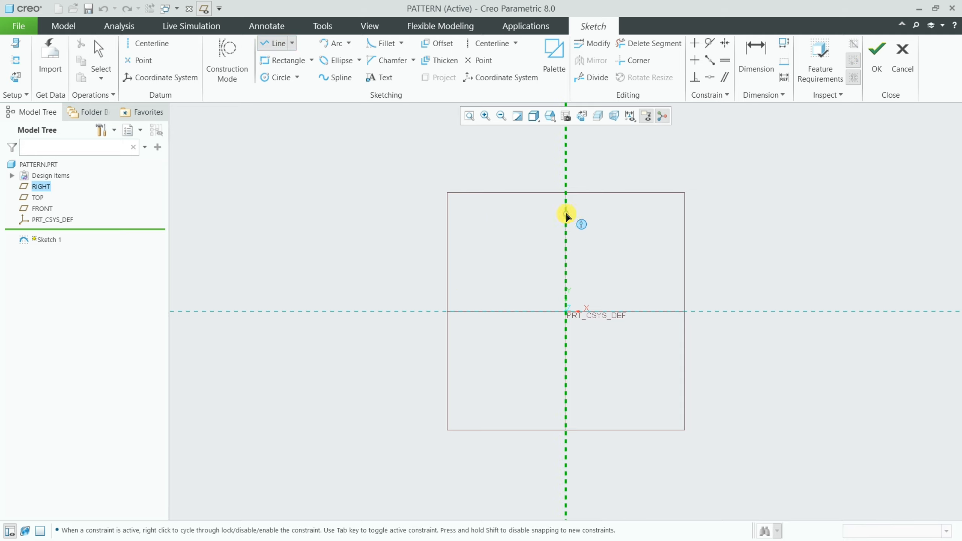
shift+middle_drag(661, 204, 618, 286)
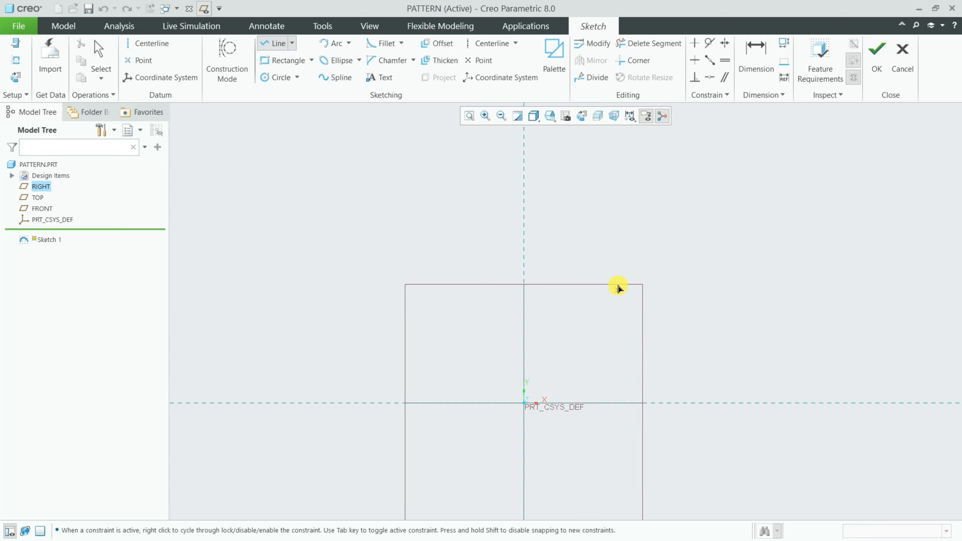
click(524, 136)
click(632, 136)
click(691, 260)
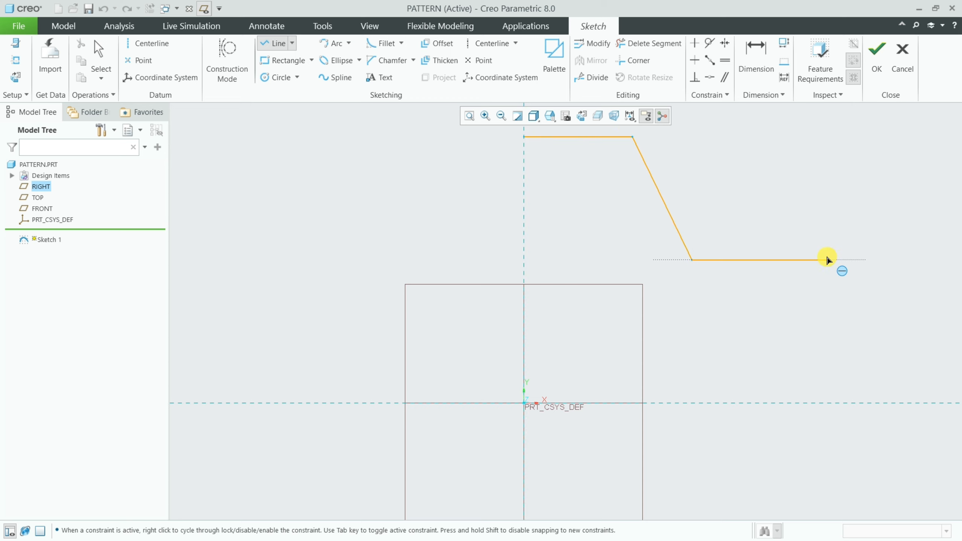
click(827, 260)
click(826, 403)
click(523, 403)
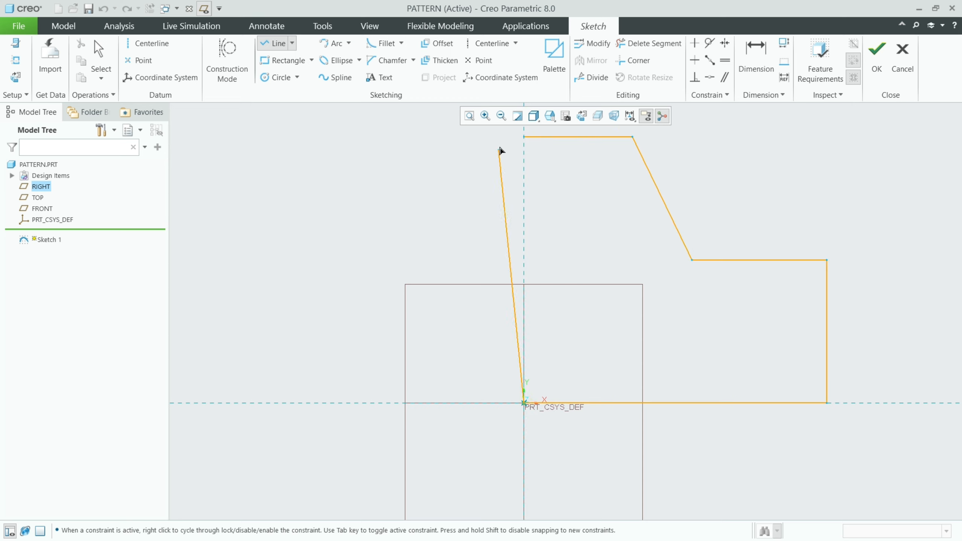
click(524, 137)
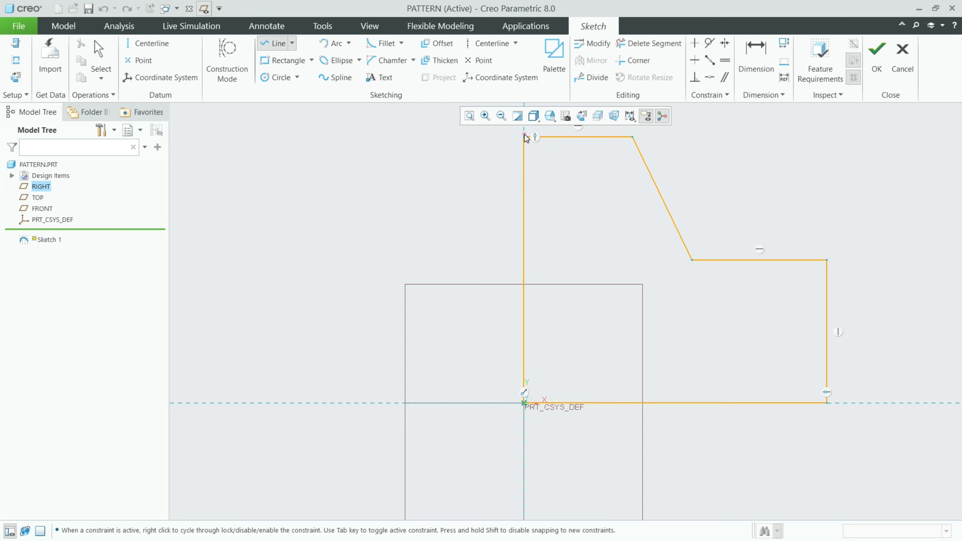
middle_click(490, 166)
middle_click(490, 166)
mouse_move(490, 166)
middle_down()
mouse_move(458, 182)
mouse_move(442, 207)
middle_up()
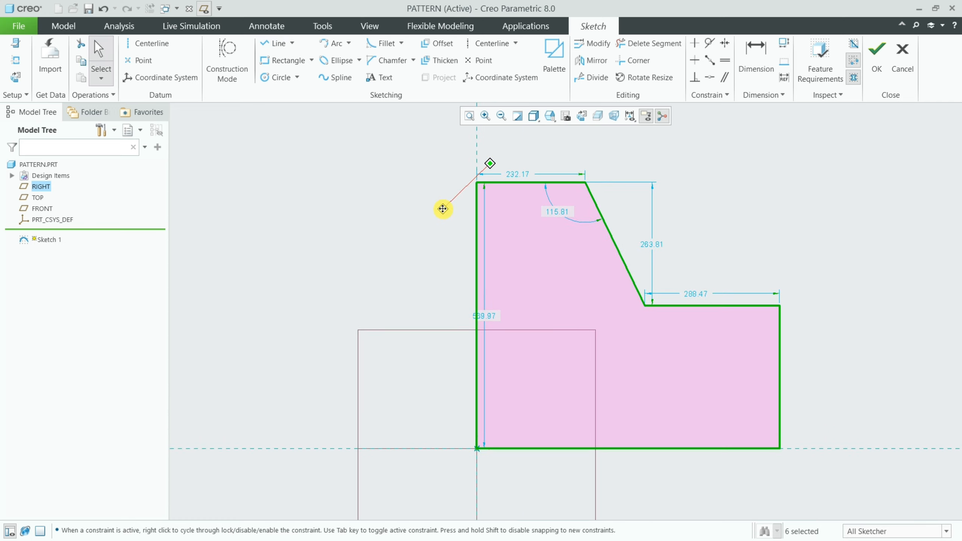
click(872, 197)
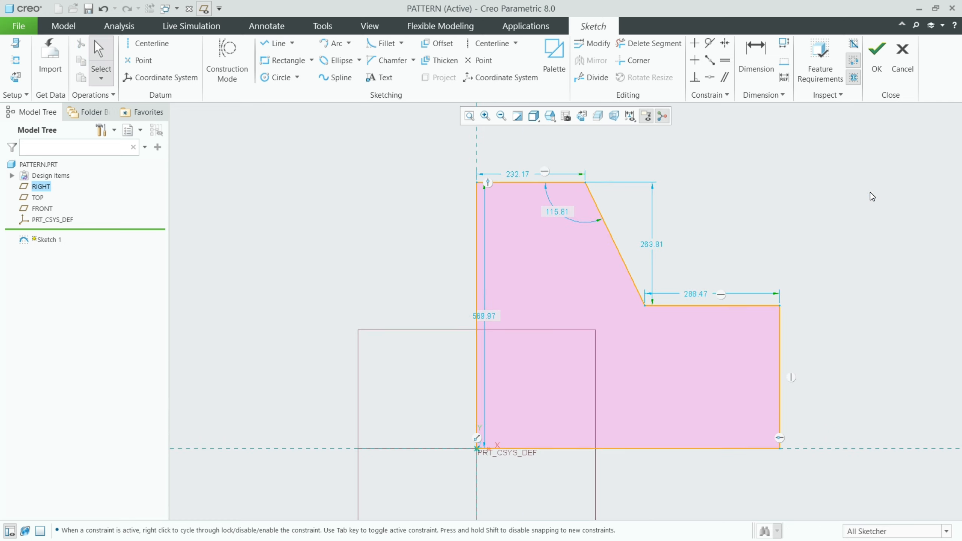
click(877, 68)
click(847, 208)
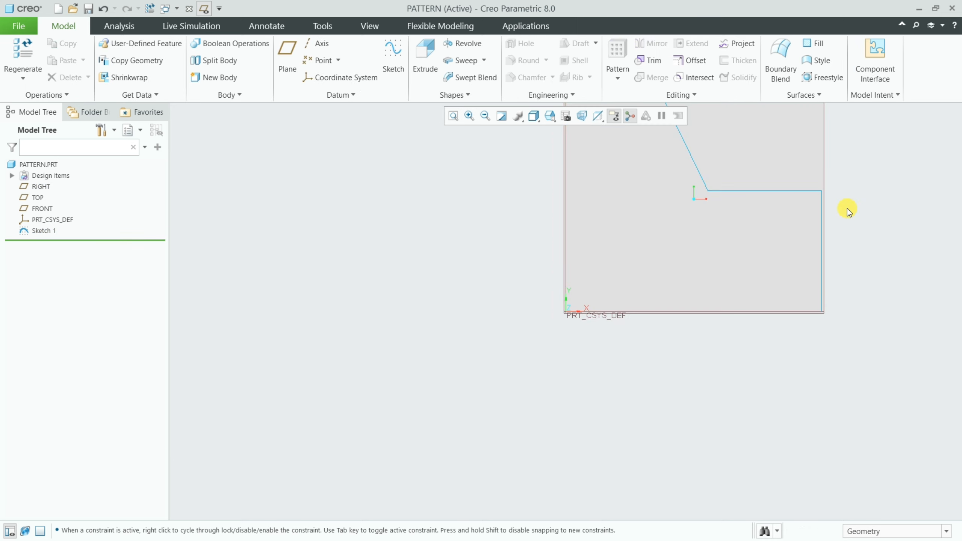
mouse_move(847, 208)
shift+middle_down()
mouse_move(665, 344)
mouse_move(708, 295)
shift+middle_up()
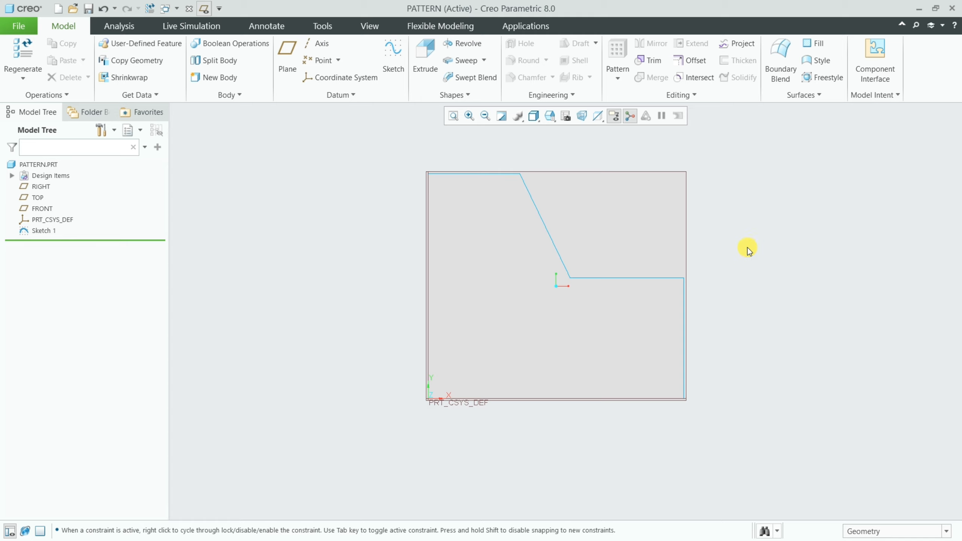
Revolve the sketched profile 360 degrees as a solid about its vertical edge on the Y axis
click(473, 44)
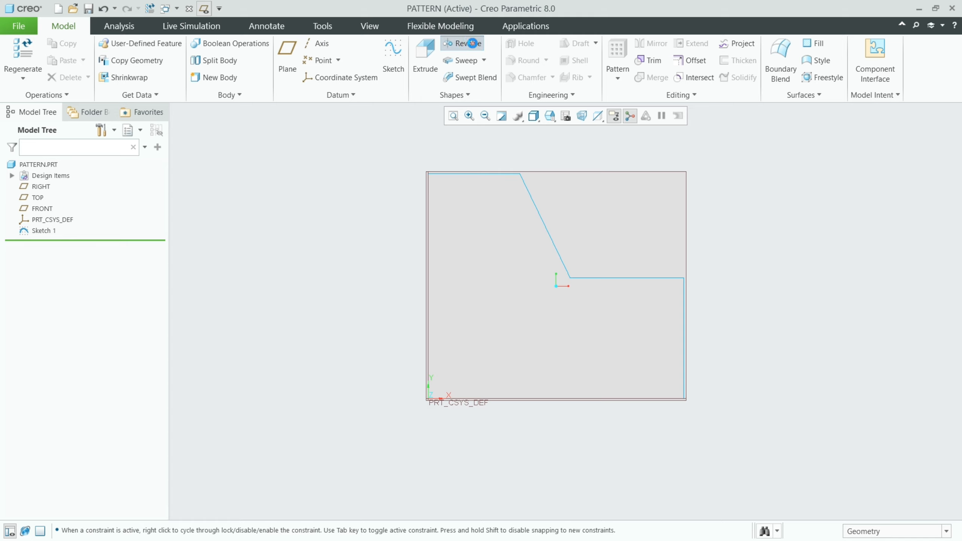
click(198, 144)
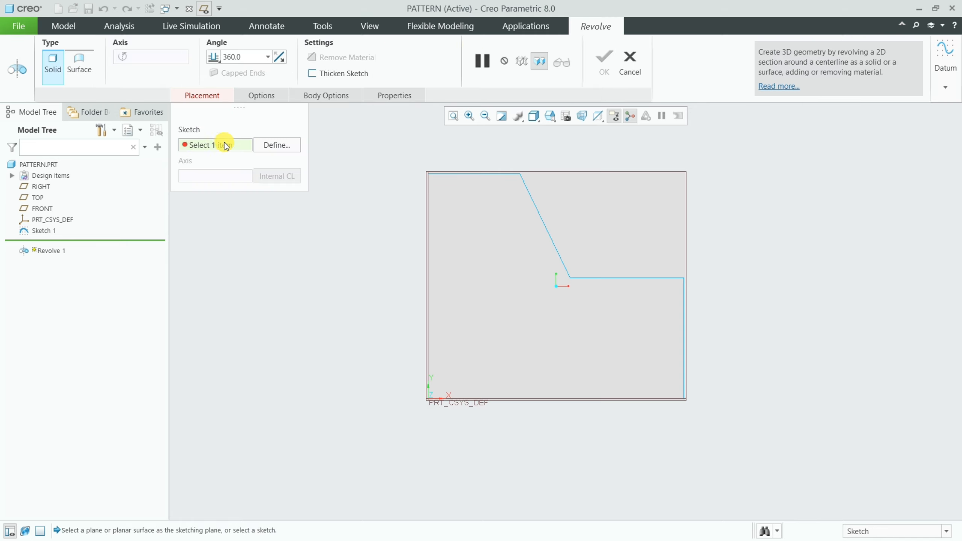
click(538, 211)
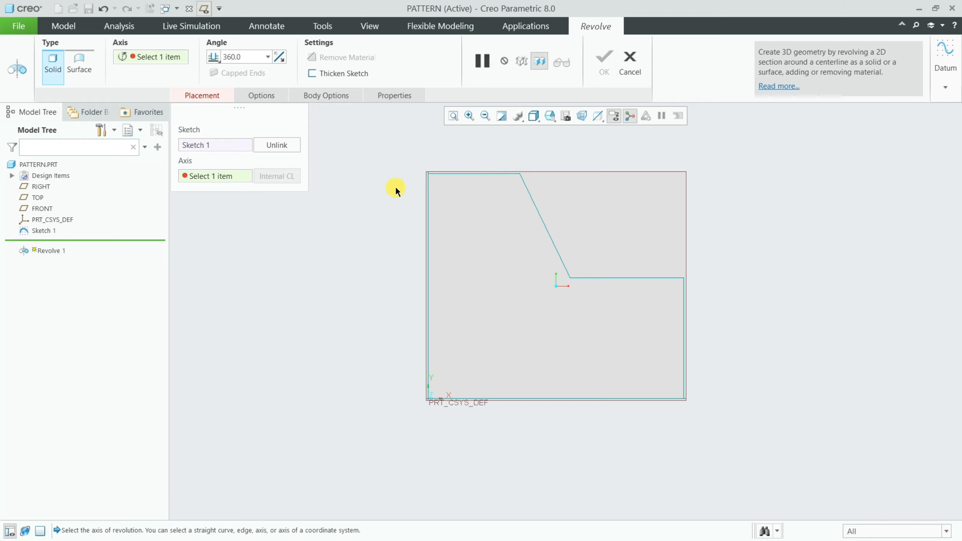
click(429, 266)
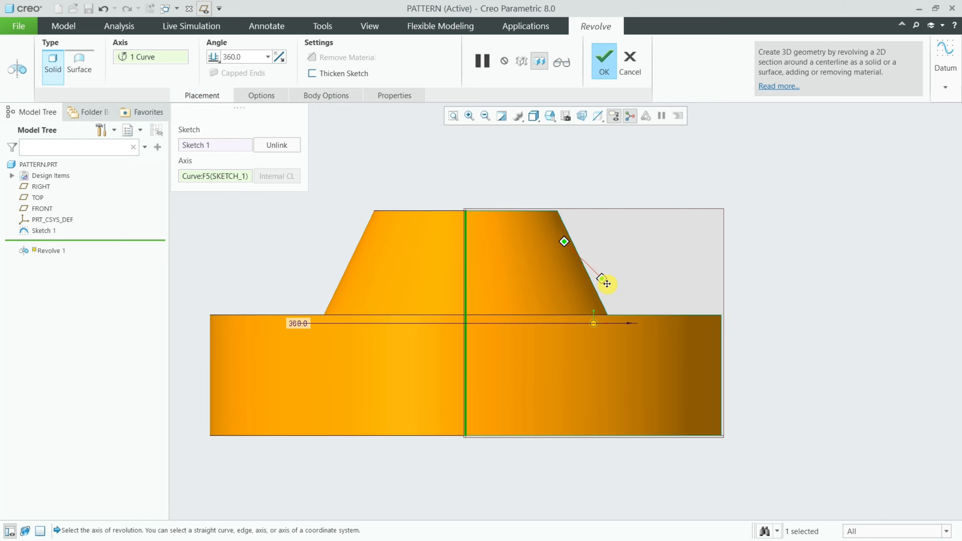
shift+middle_drag(607, 283, 645, 302)
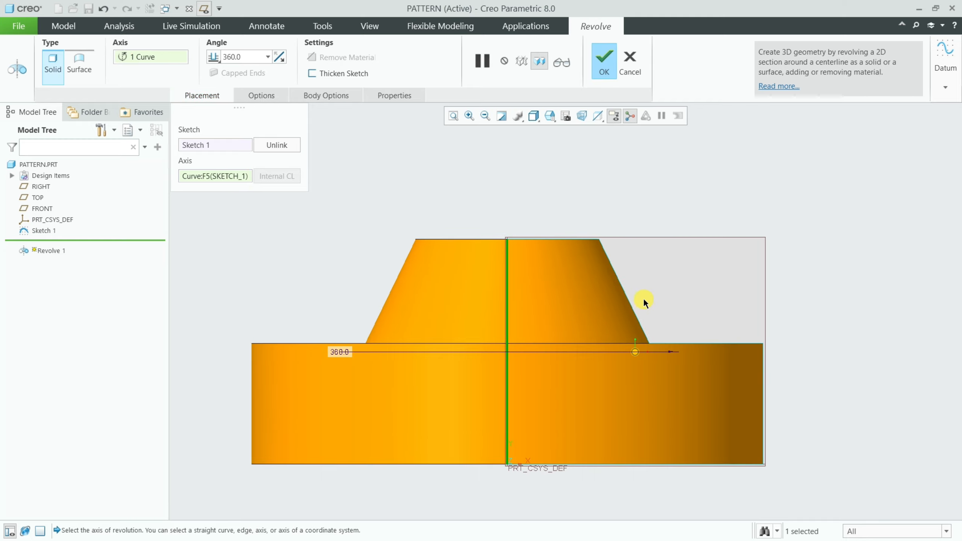
click(610, 73)
mouse_move(625, 260)
shift+middle_down()
mouse_move(659, 178)
mouse_move(648, 198)
mouse_move(699, 218)
mouse_move(689, 207)
shift+middle_up()
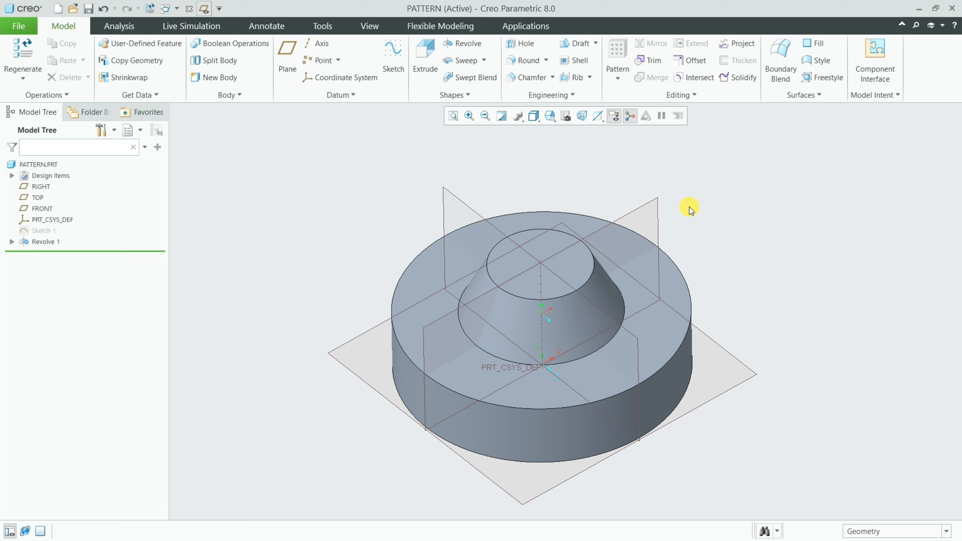
Save the part as PATTERN.PRT in the dd folder
key(ctrl+s)
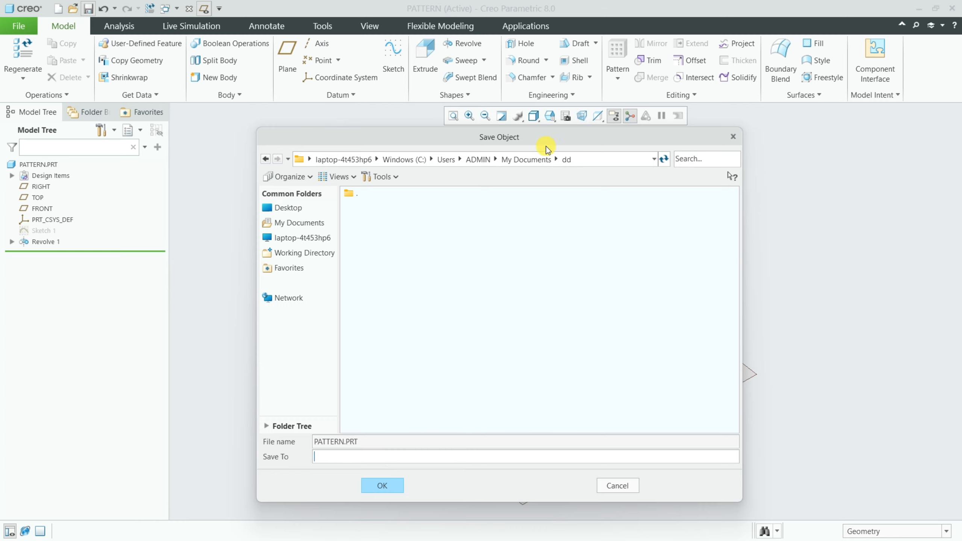
drag(538, 144, 546, 109)
click(398, 452)
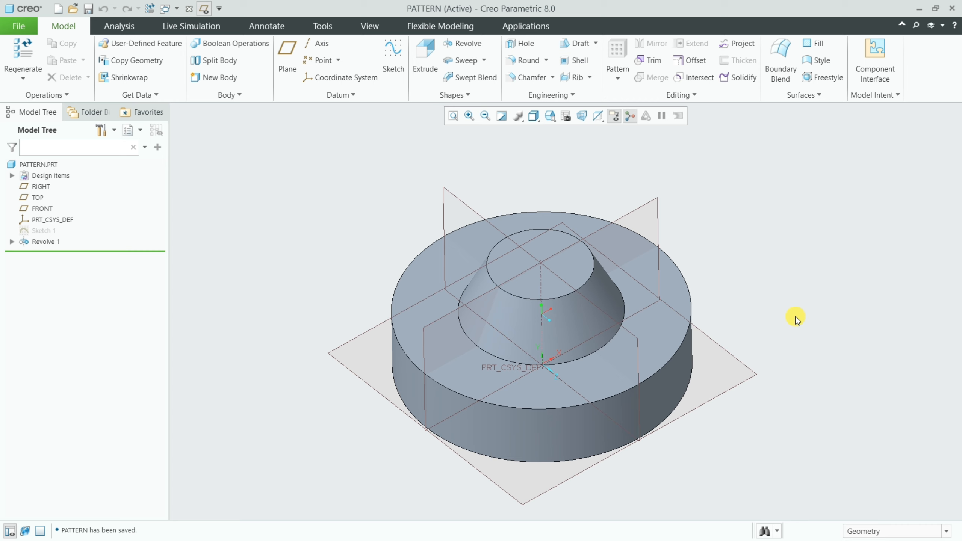
Set up a new solid part file named CORE with the default template turned off
click(18, 26)
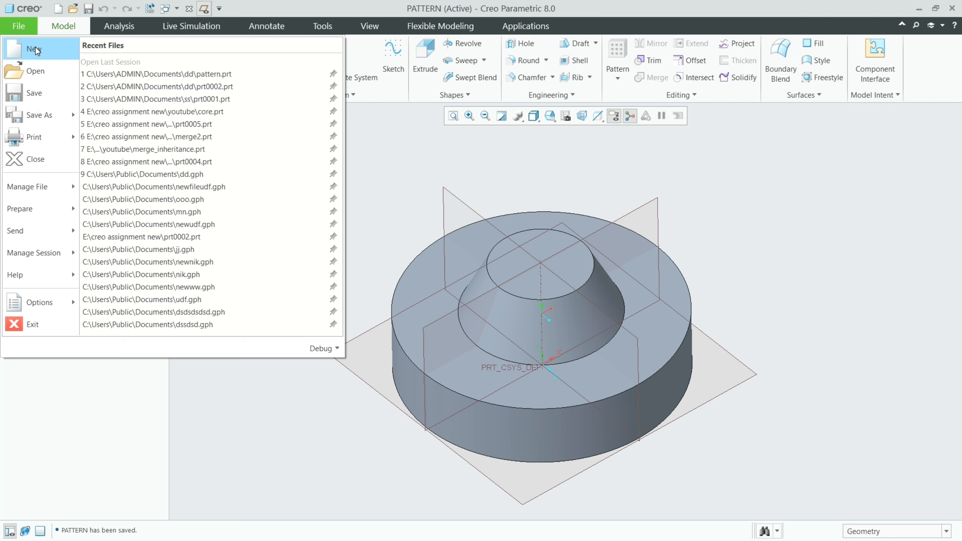
click(35, 49)
click(408, 226)
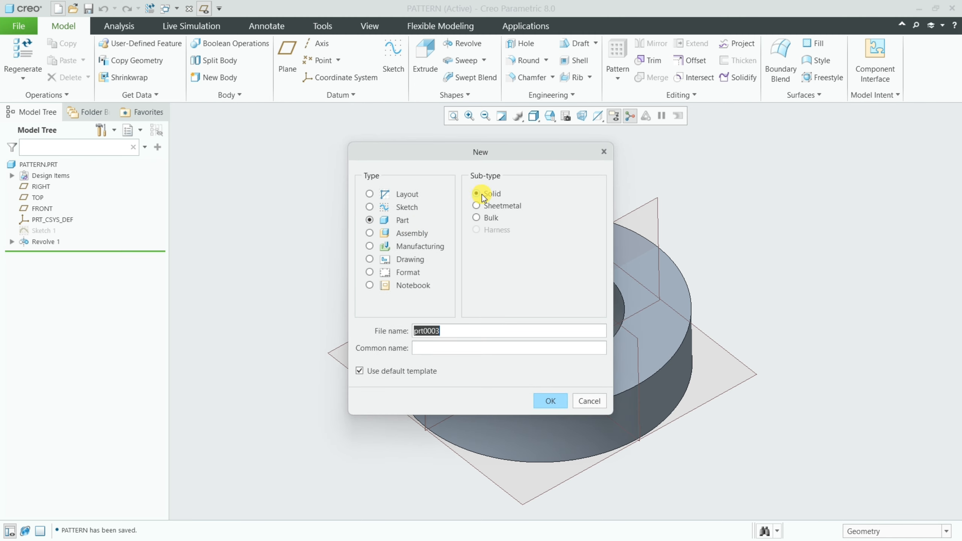
click(387, 370)
double_click(465, 330)
key(BackSpace)
text(CORE)
click(549, 402)
Create the CORE part from the mmns_part_solid_abs template and maximize its window
drag(592, 199, 589, 220)
scroll(506, 228, down, 1)
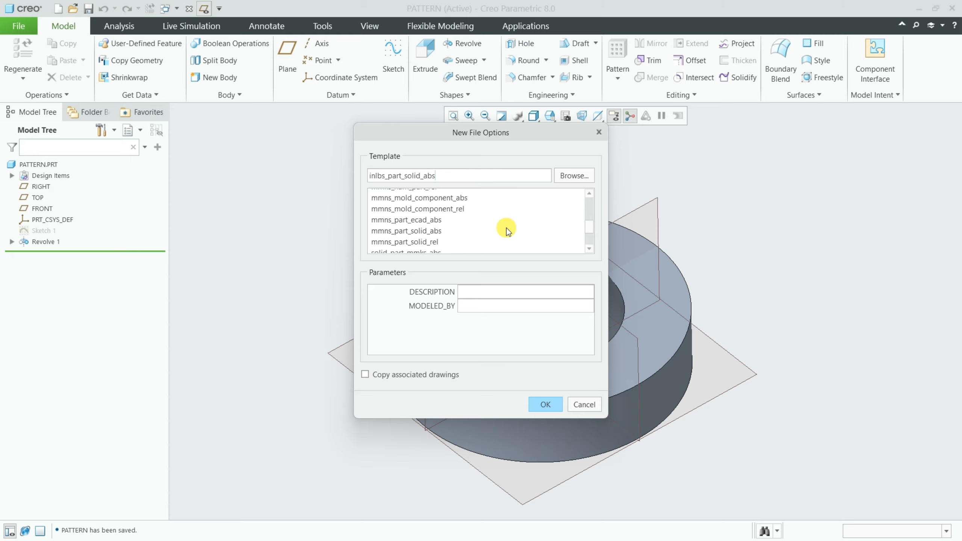
click(379, 231)
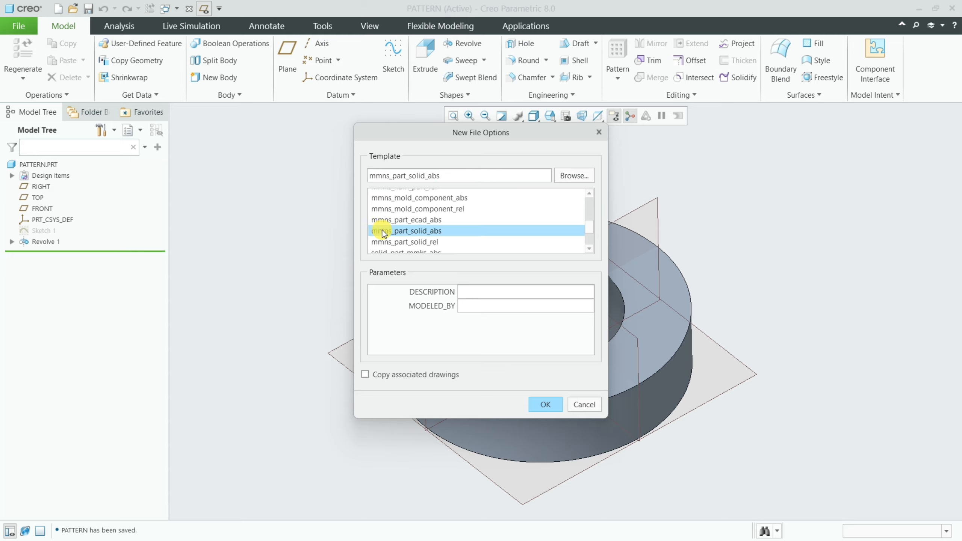
click(540, 404)
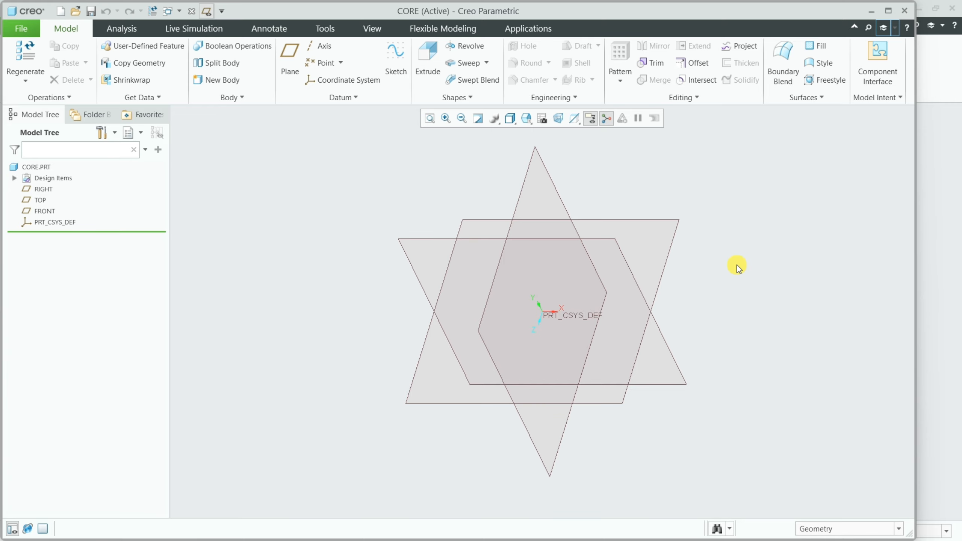
click(888, 11)
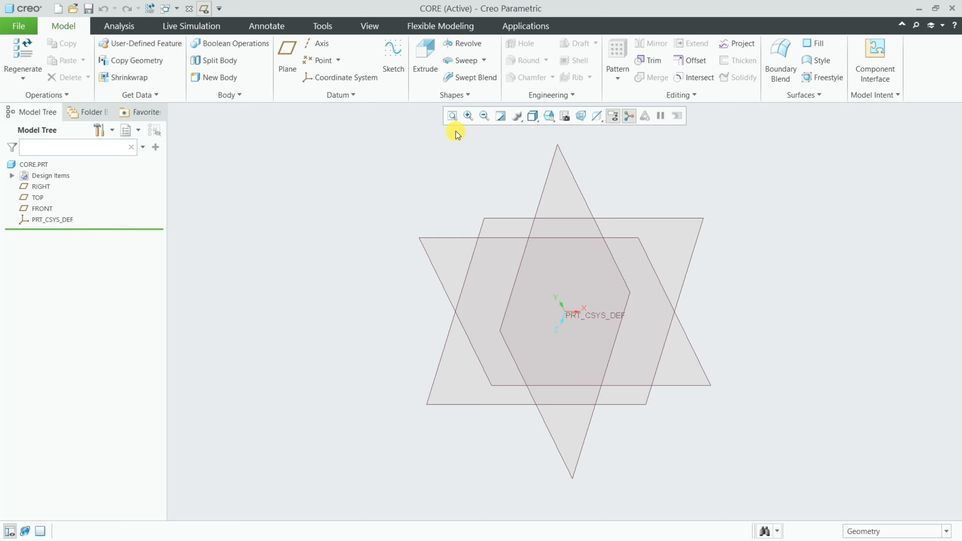
Orient the CORE part's view to FRONT and start a sketch on the FRONT plane
click(394, 62)
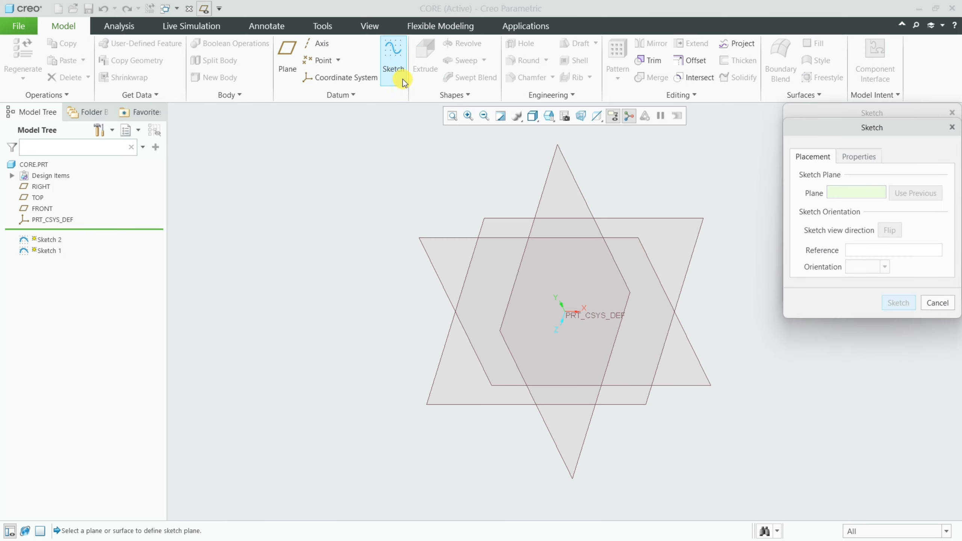
click(549, 117)
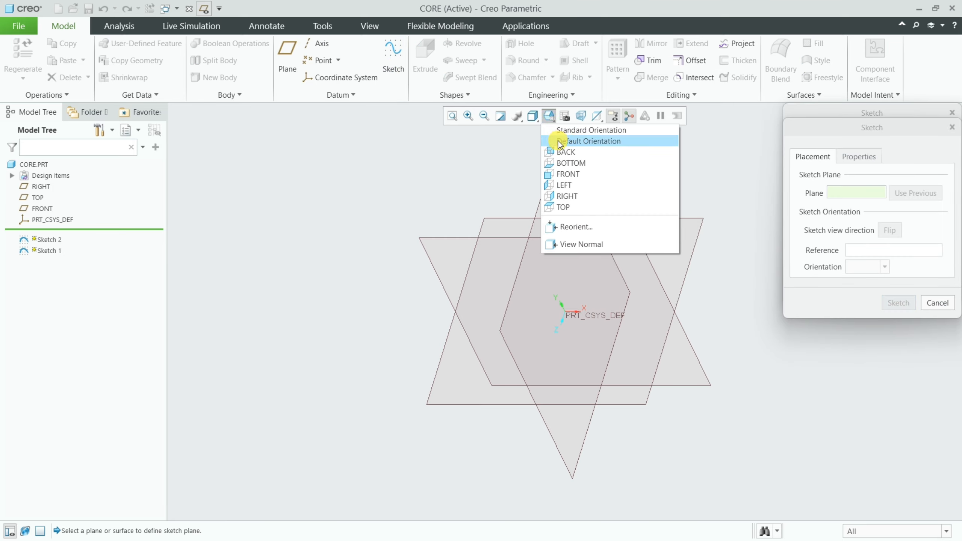
click(560, 175)
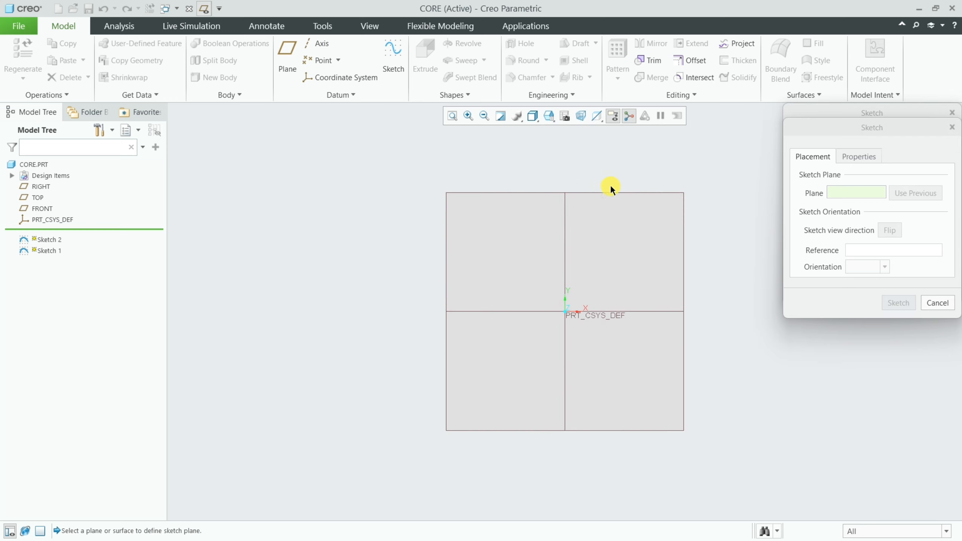
click(610, 187)
click(896, 303)
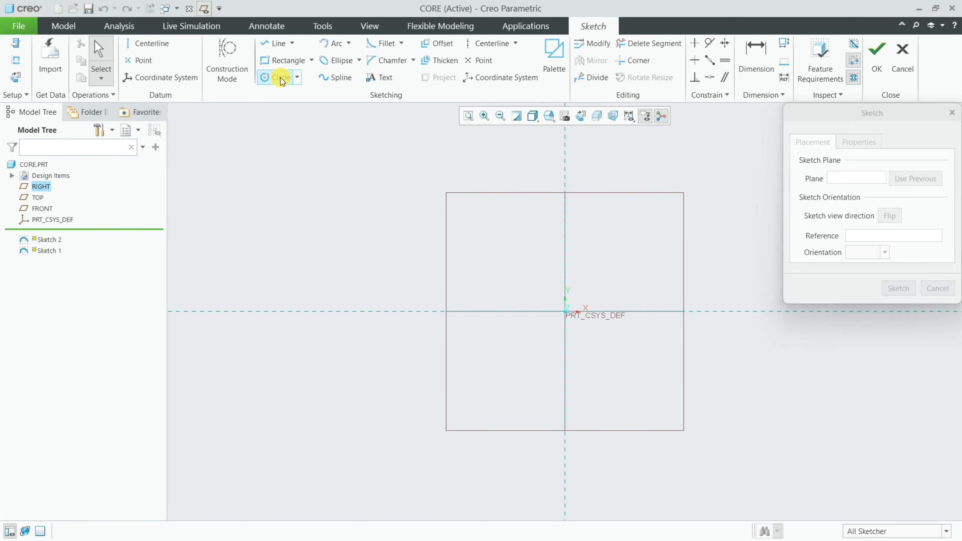
Sketch a closed stepped profile from the origin, about 352 mm tall with a 164 mm top edge, sloped side and 154 mm high flange, and finish it
click(268, 47)
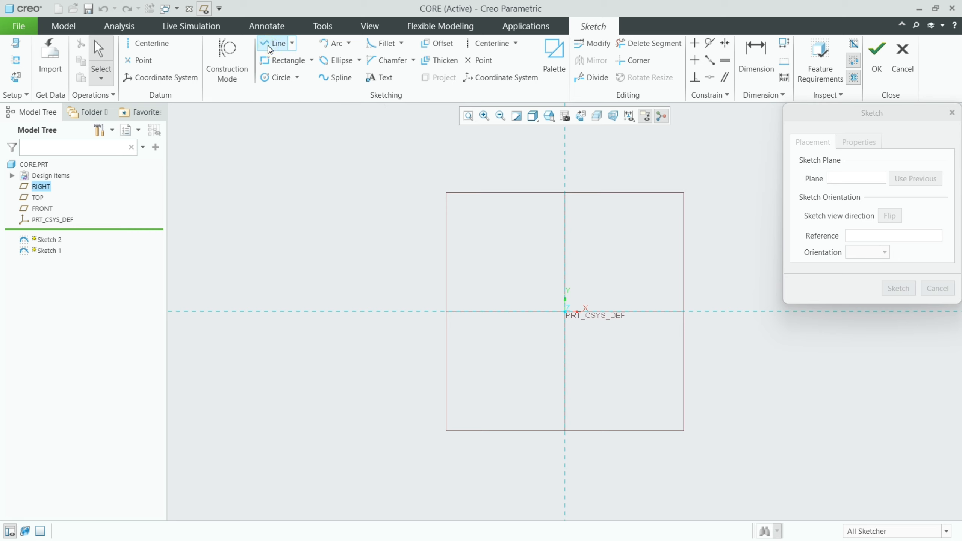
shift+middle_drag(471, 205, 365, 261)
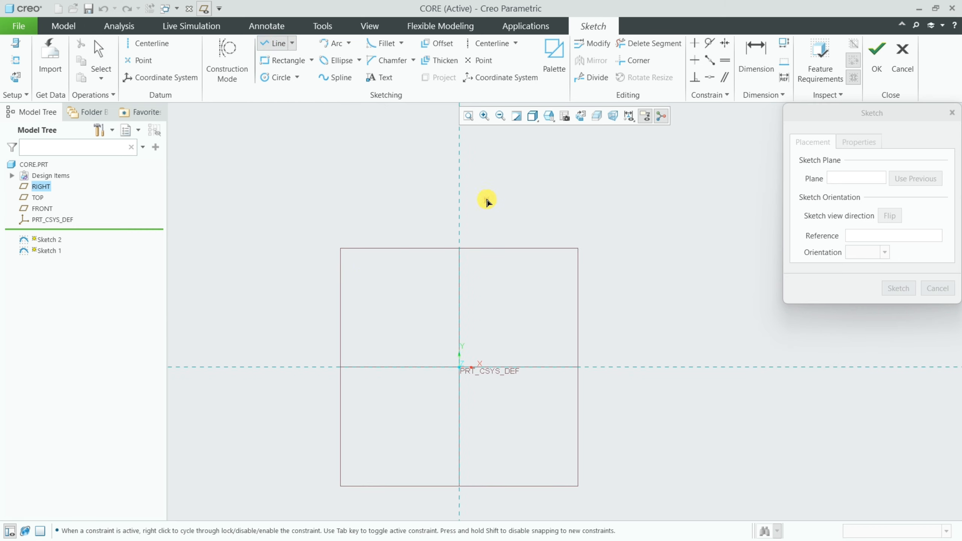
click(459, 203)
click(535, 202)
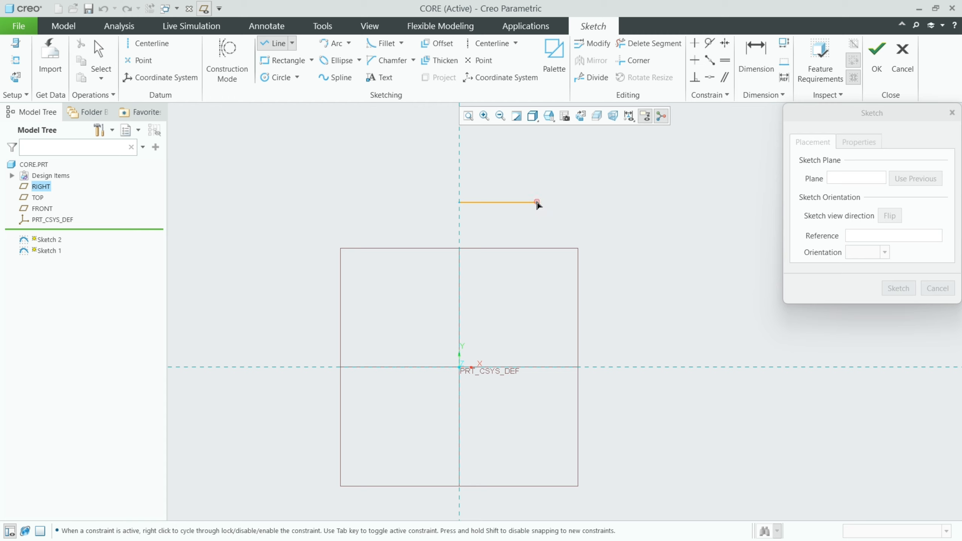
click(581, 295)
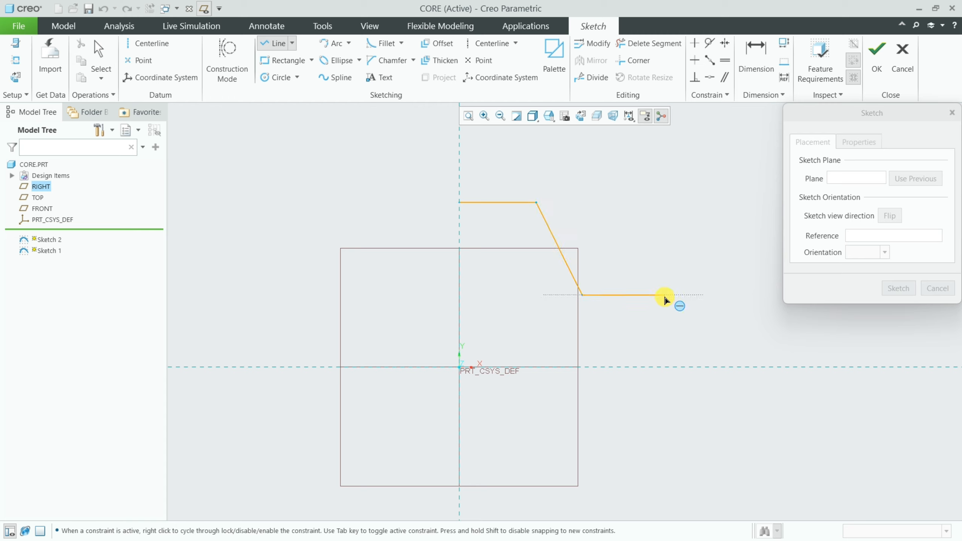
click(663, 294)
click(658, 369)
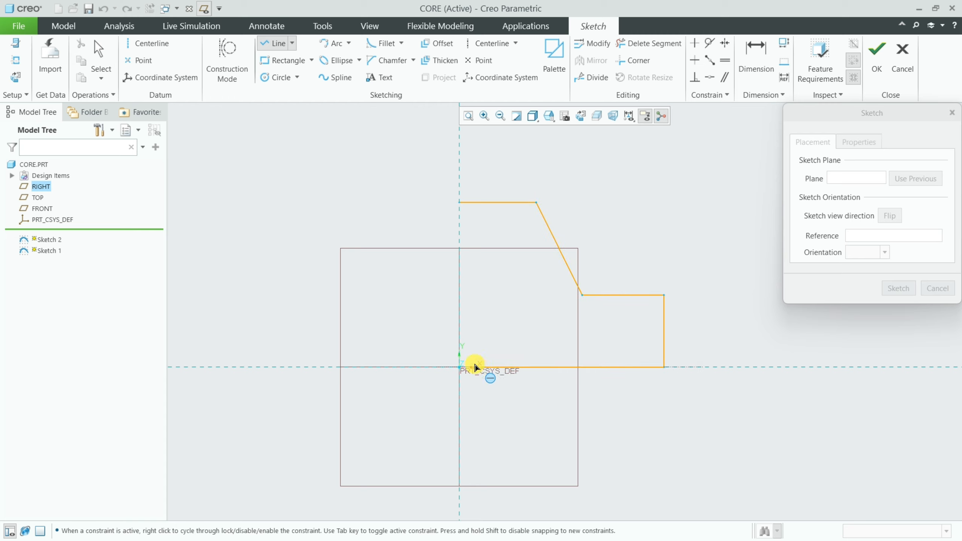
click(459, 366)
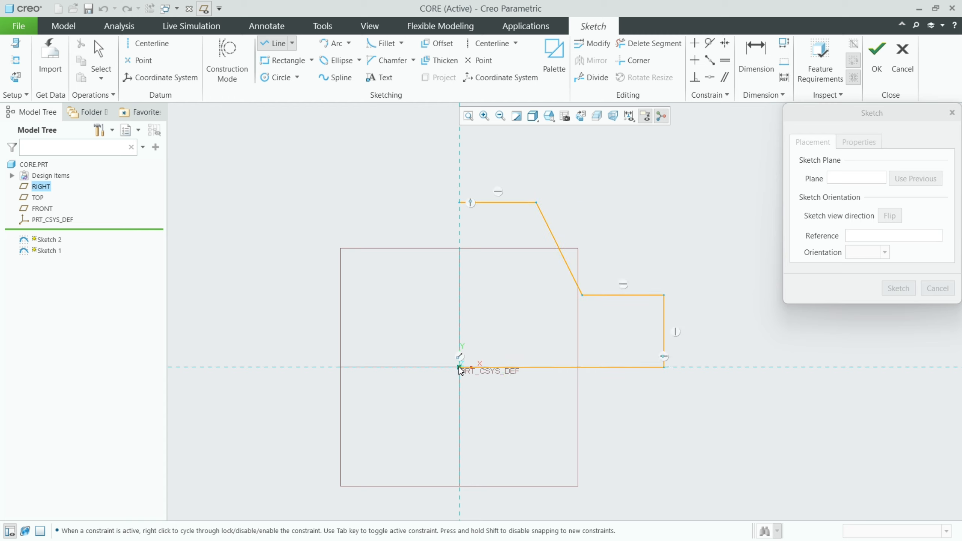
click(460, 202)
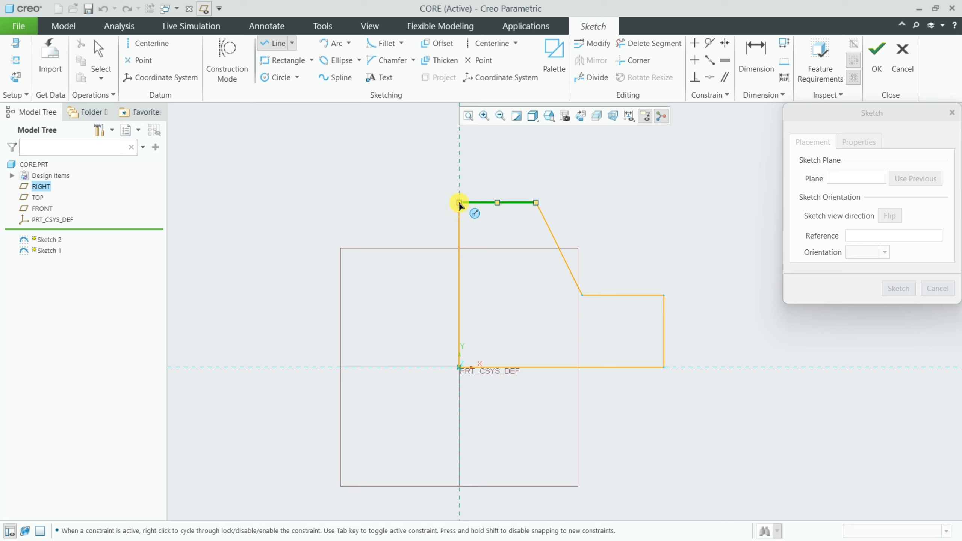
middle_click(546, 175)
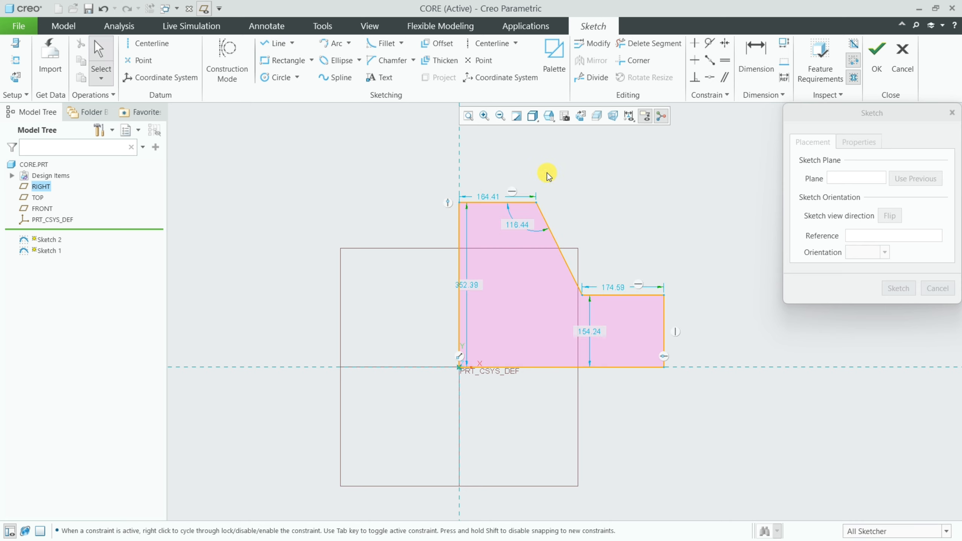
click(874, 57)
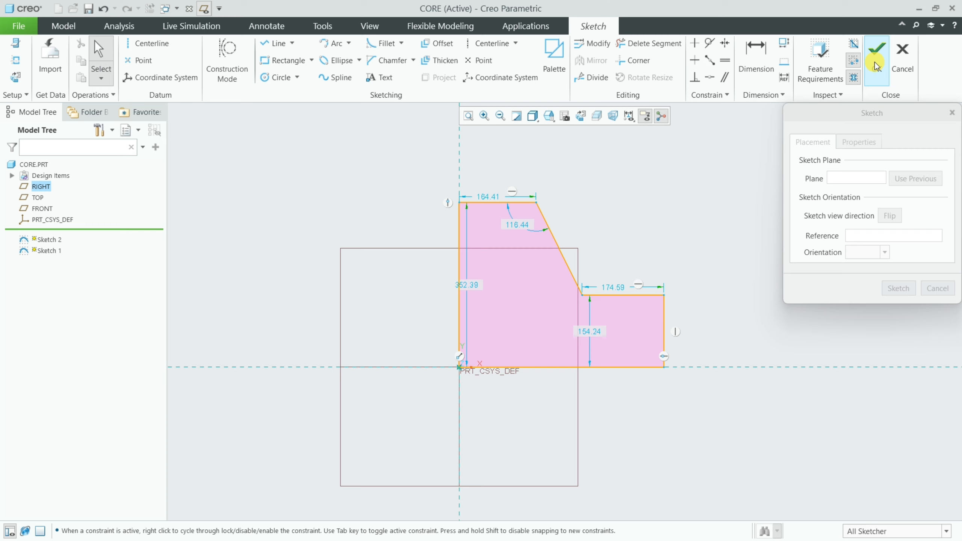
click(951, 112)
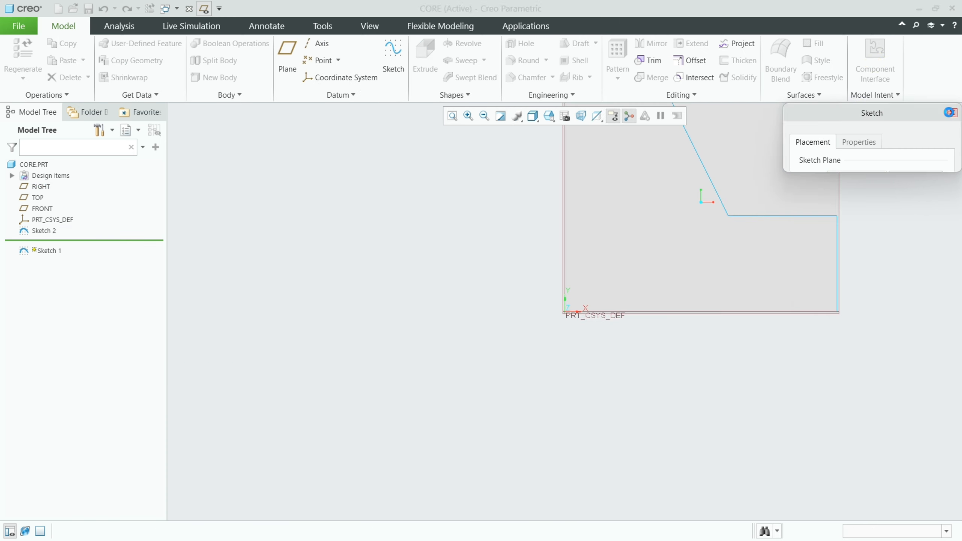
Revolve the sketched profile 360 degrees as a solid around its vertical edge through the origin
shift+middle_drag(850, 150, 698, 245)
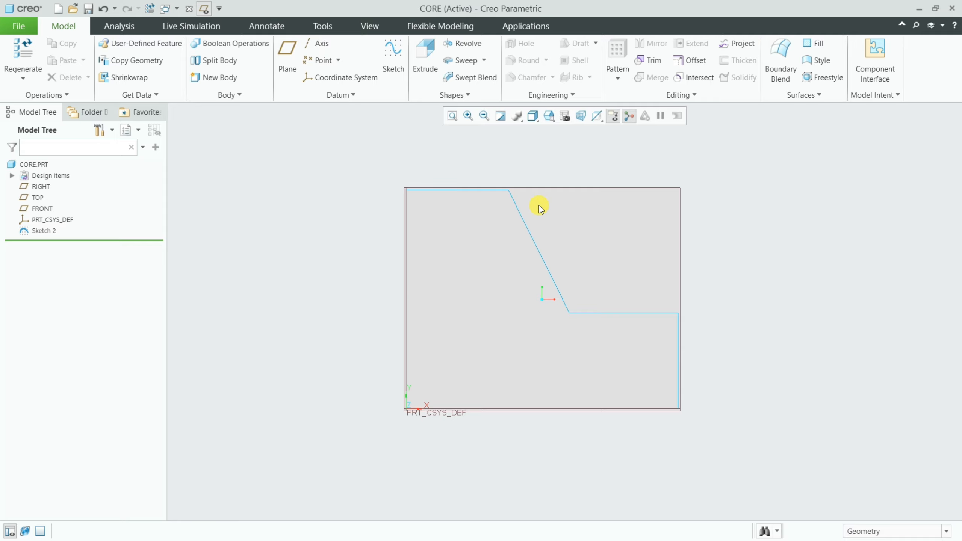
click(466, 43)
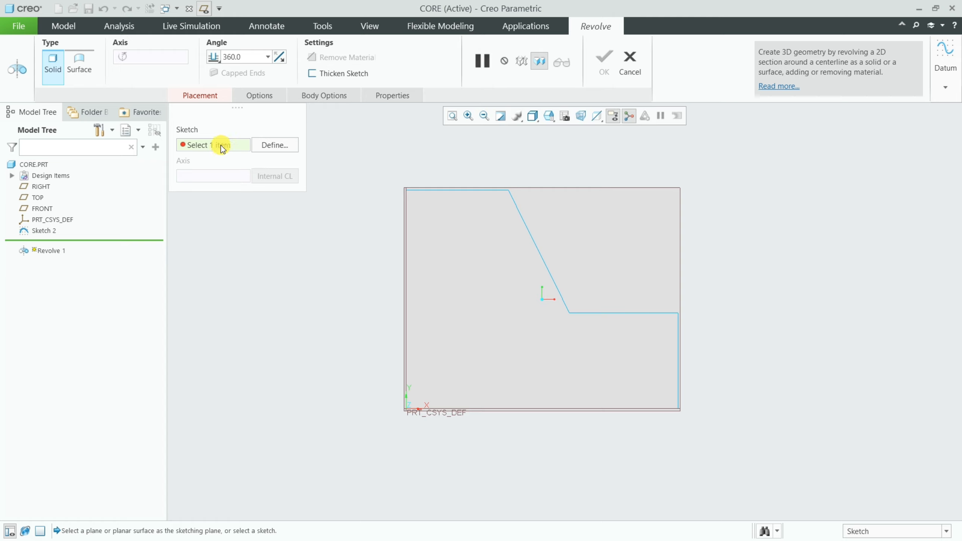
click(544, 263)
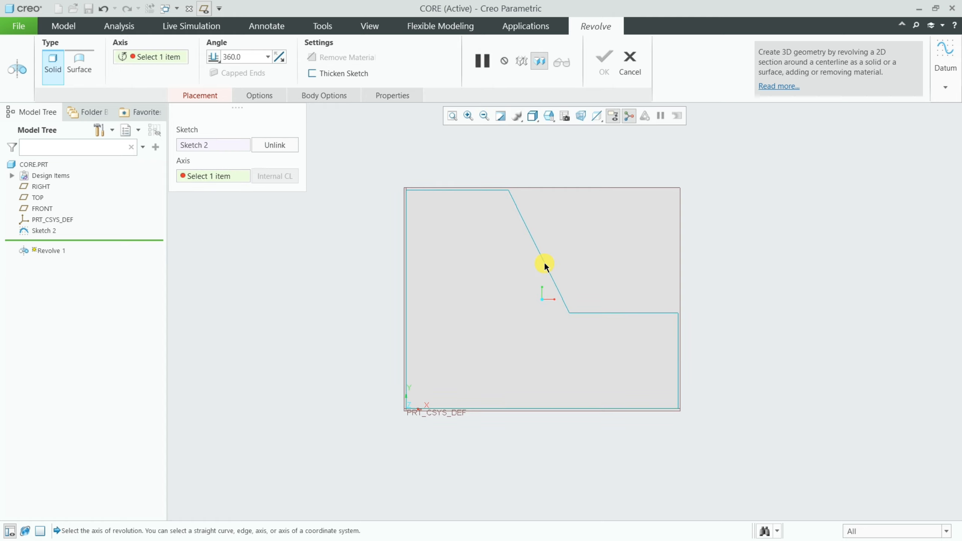
click(215, 177)
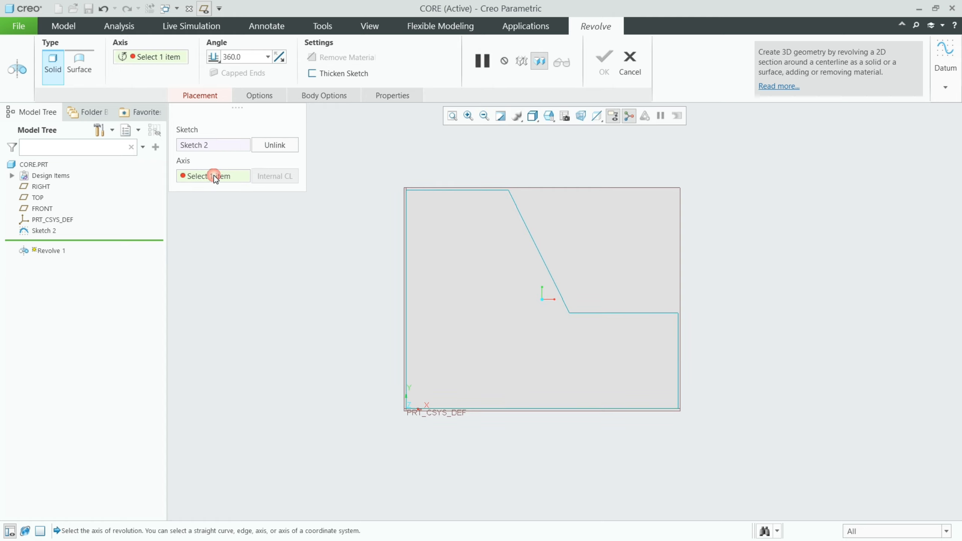
click(407, 297)
shift+middle_drag(547, 238, 644, 244)
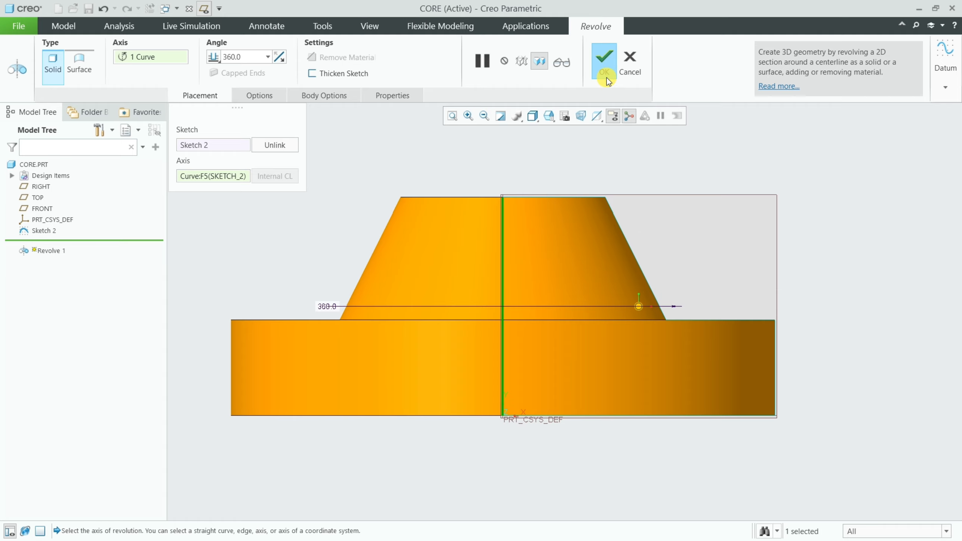
click(604, 62)
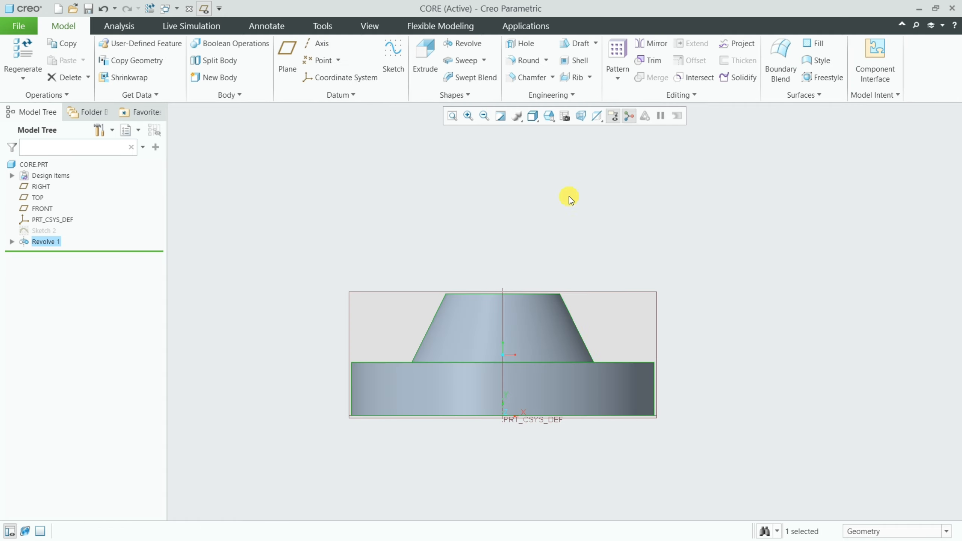
Save the part as CORE.PRT in the dd folder
middle_drag(597, 183, 598, 204)
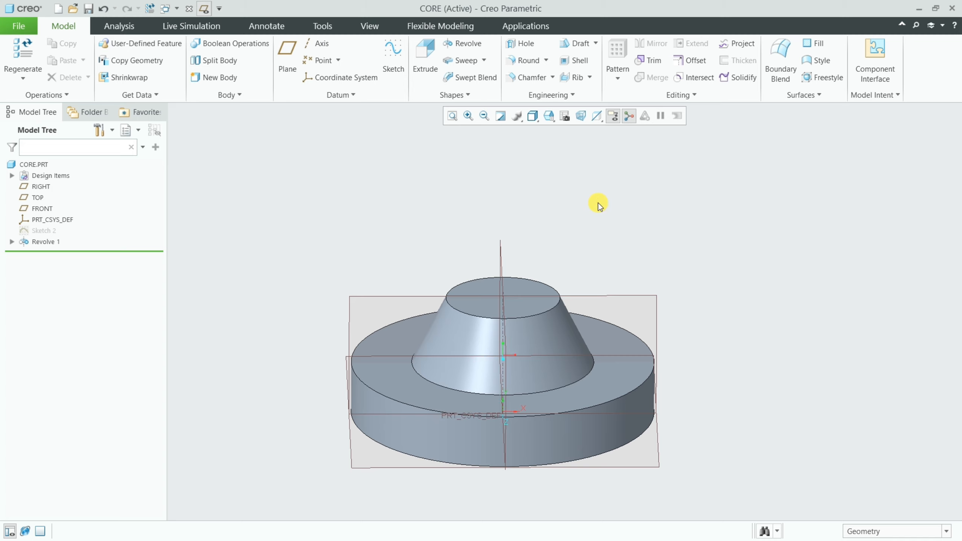
key(ctrl+s)
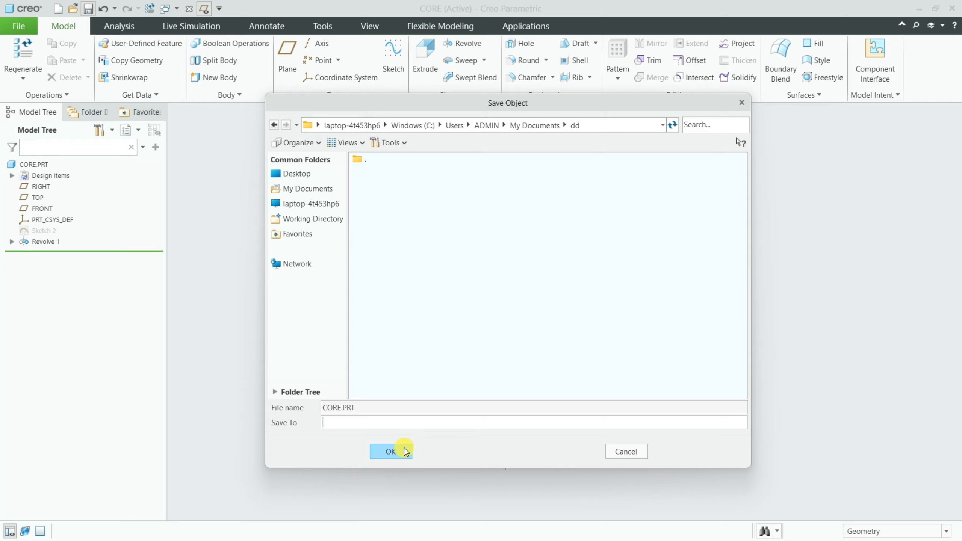
click(390, 450)
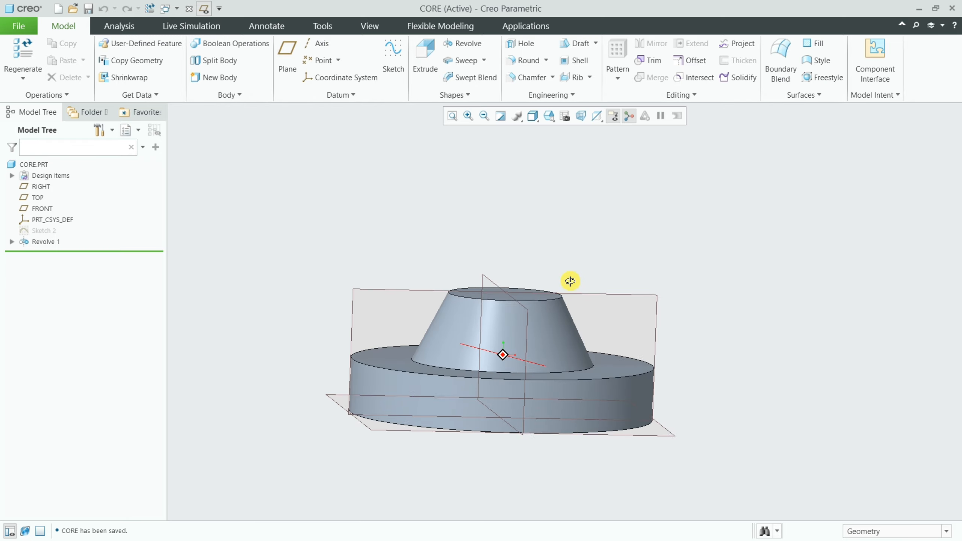
Switch to the PATTERN.PRT window and reset its view to the standard orientation, tilted slightly to show the top
middle_drag(570, 280, 638, 193)
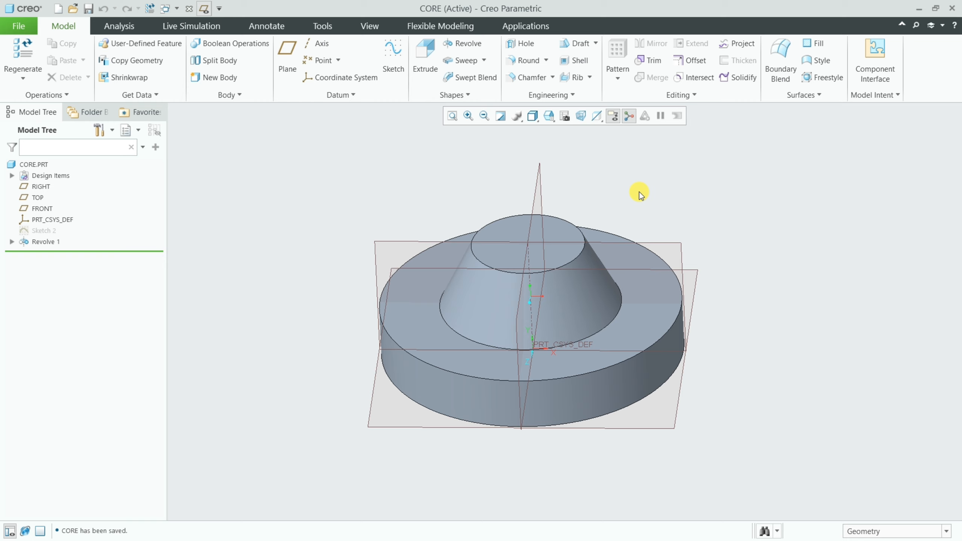
click(176, 9)
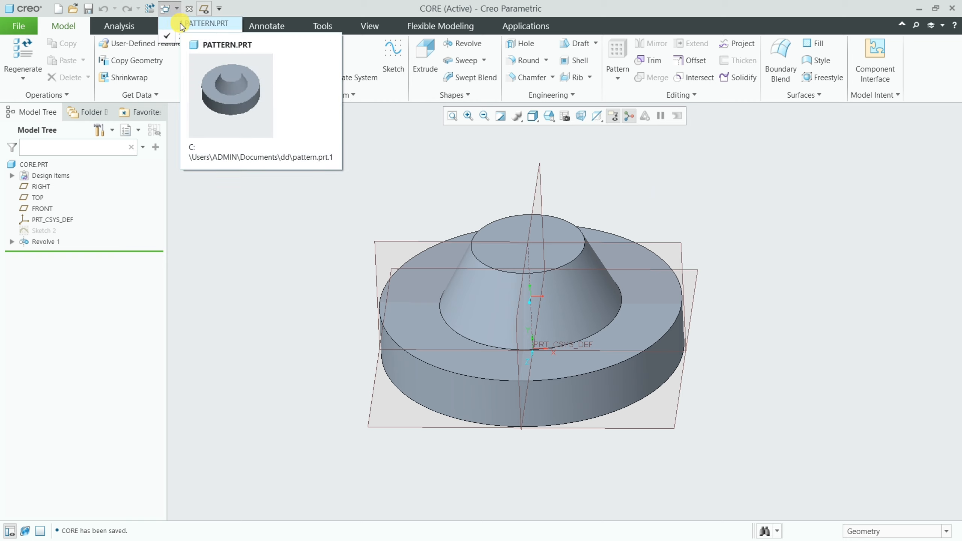
click(180, 23)
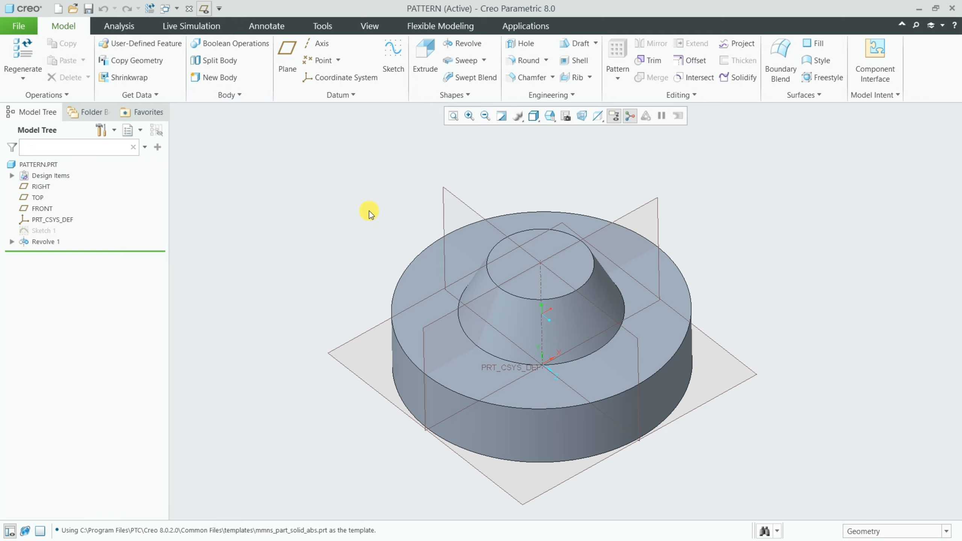
mouse_move(369, 210)
middle_down()
mouse_move(392, 197)
mouse_move(358, 217)
middle_up()
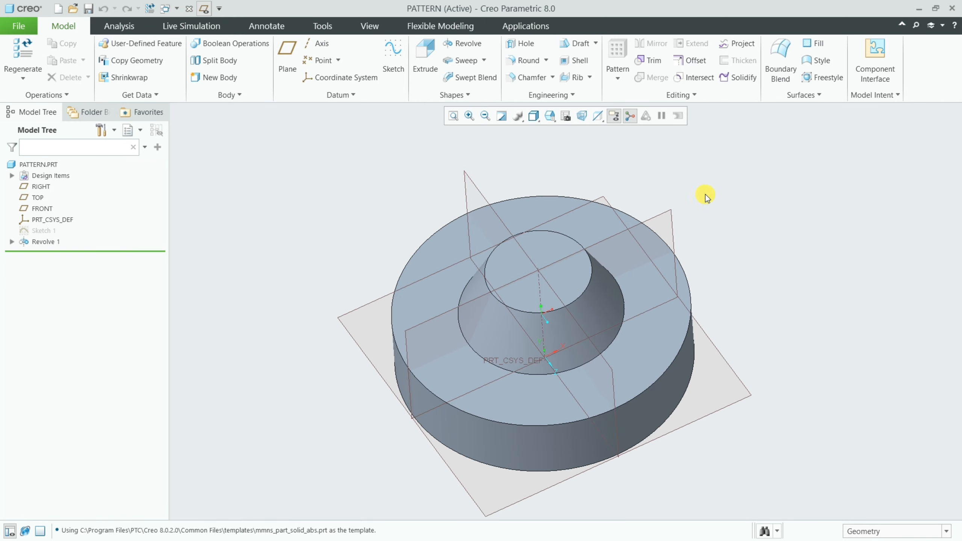
key(ctrl+d)
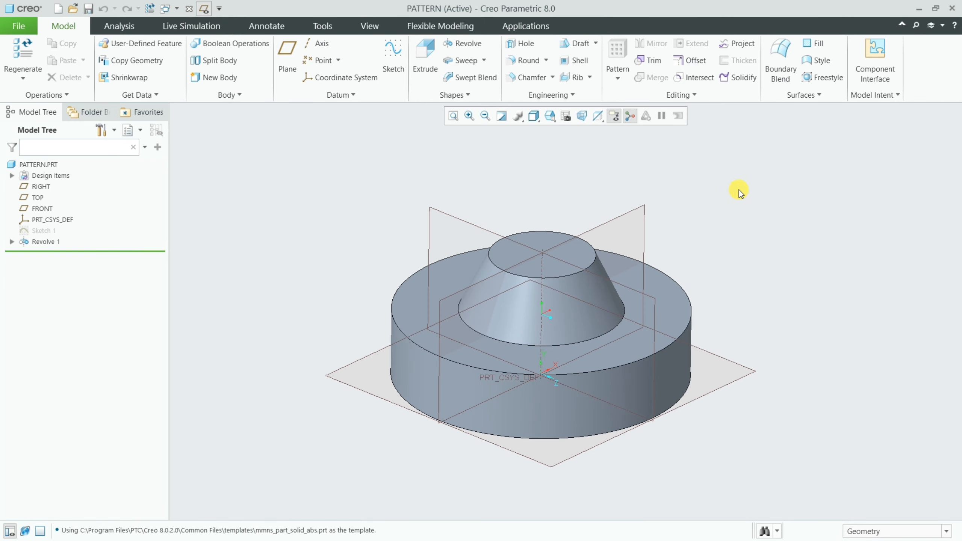
middle_drag(739, 189, 735, 207)
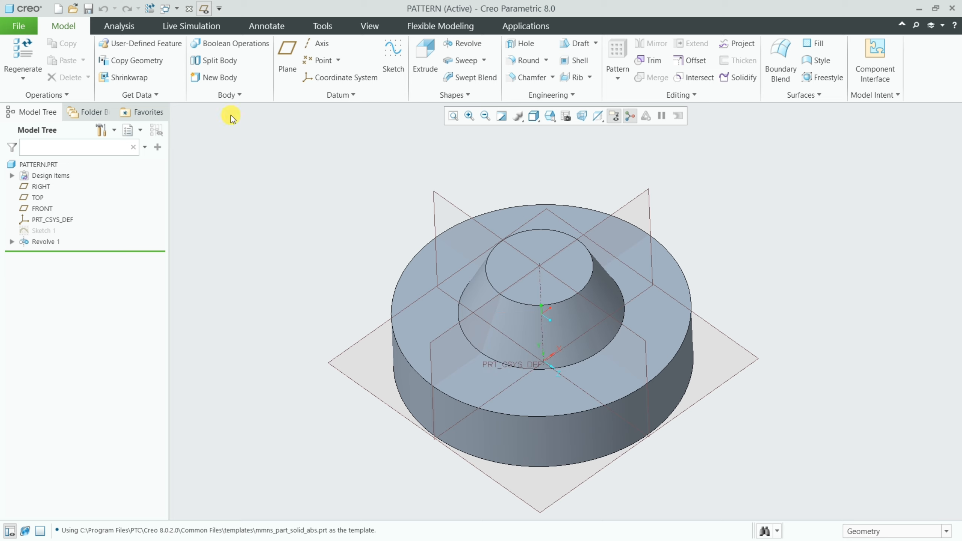
Start a Merge/Inheritance feature with the Add Bodies operation and load core.prt from the dd folder as the external source model
click(132, 95)
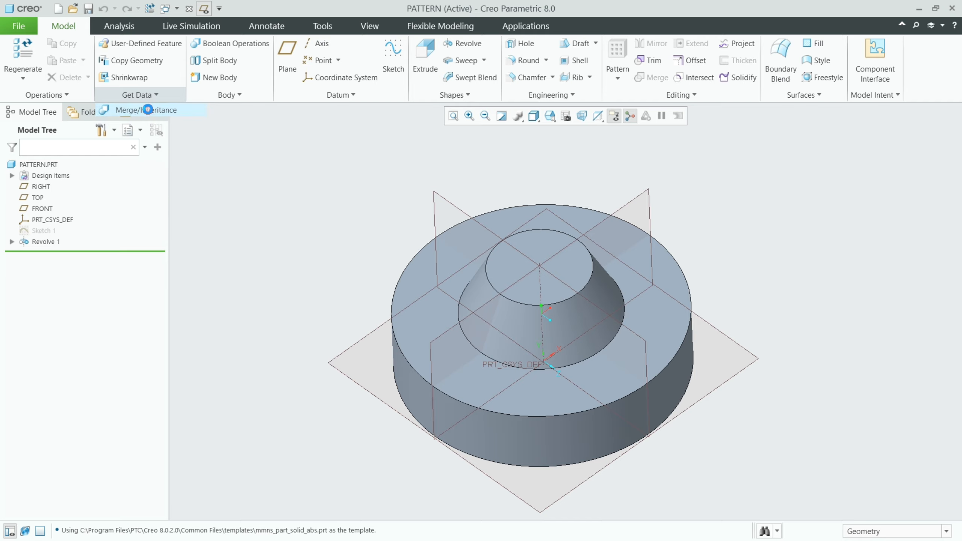
click(148, 110)
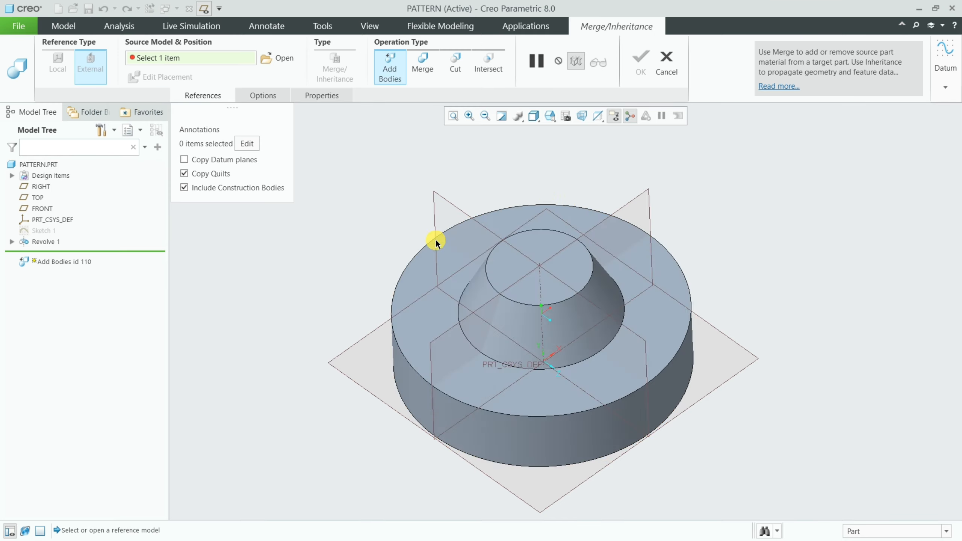
mouse_move(816, 272)
middle_down()
mouse_move(727, 209)
mouse_move(730, 264)
mouse_move(687, 243)
mouse_move(597, 260)
mouse_move(621, 279)
mouse_move(646, 261)
middle_up()
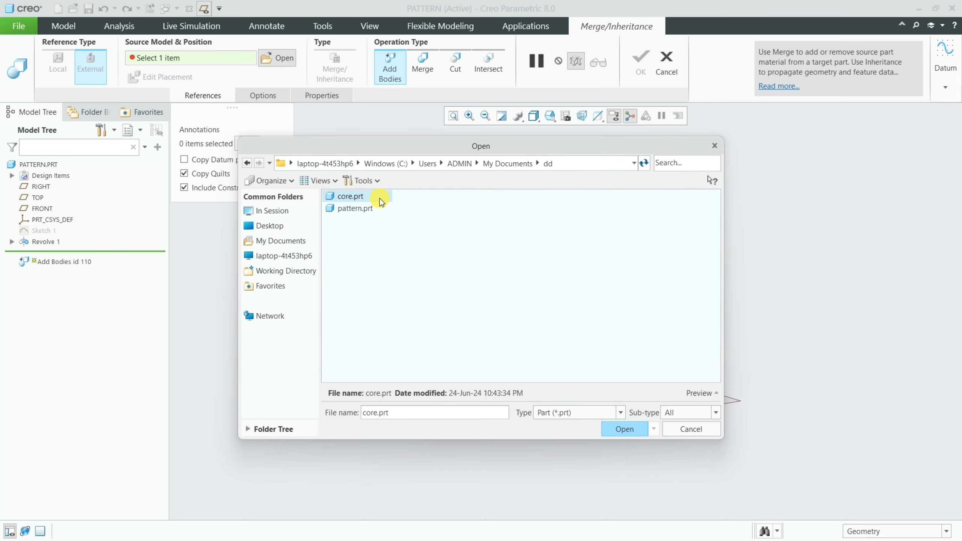
click(625, 430)
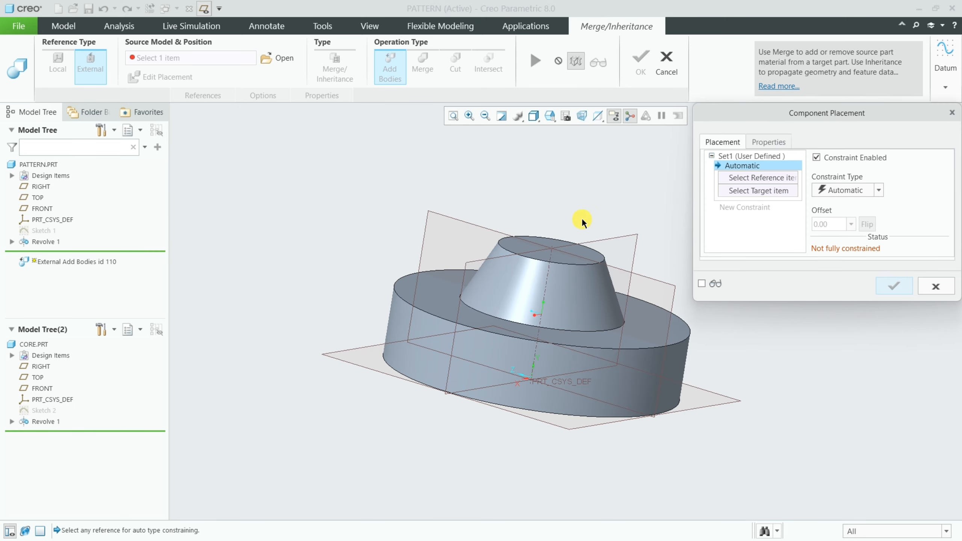
Turn on the placement preview of the CORE part and show it beside the pattern
shift+middle_drag(581, 218, 481, 200)
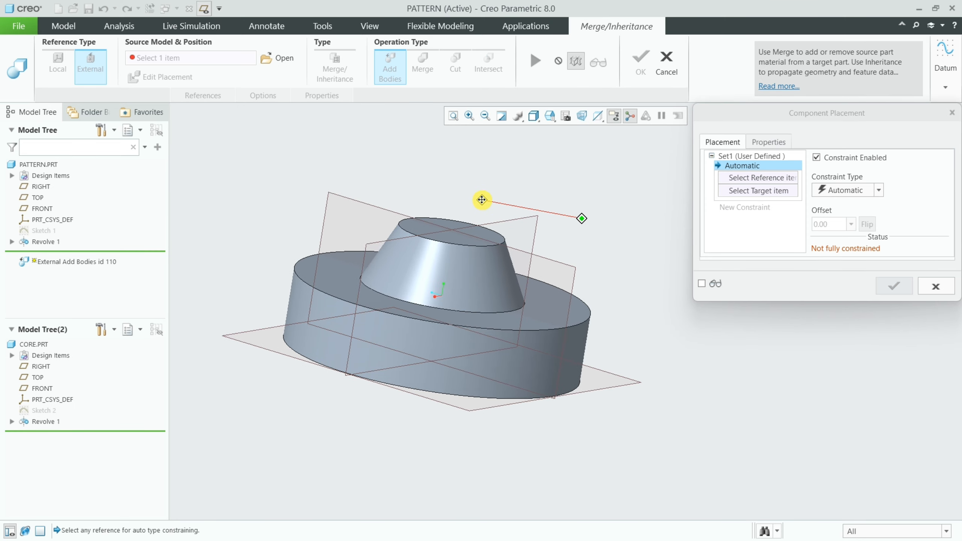
click(702, 284)
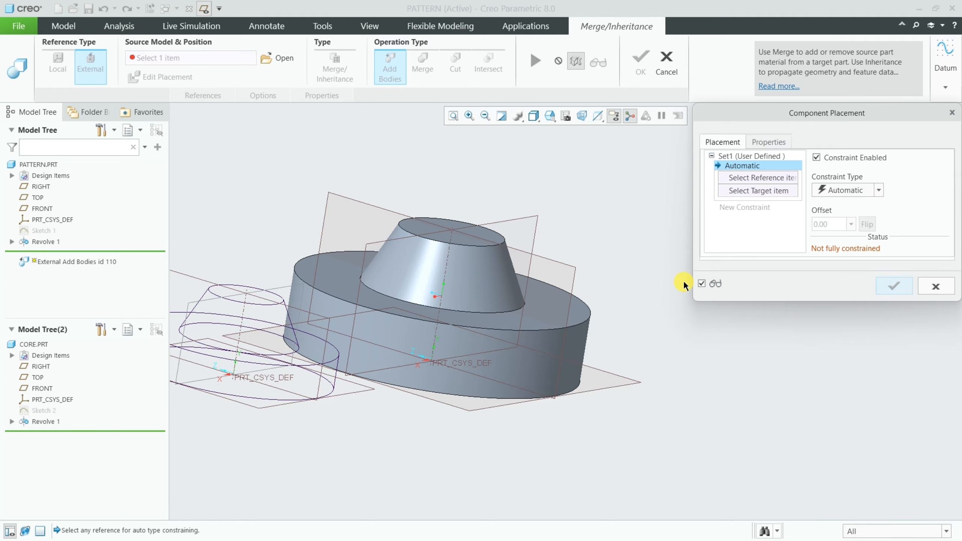
middle_drag(367, 178, 467, 222)
shift+middle_drag(587, 222, 498, 216)
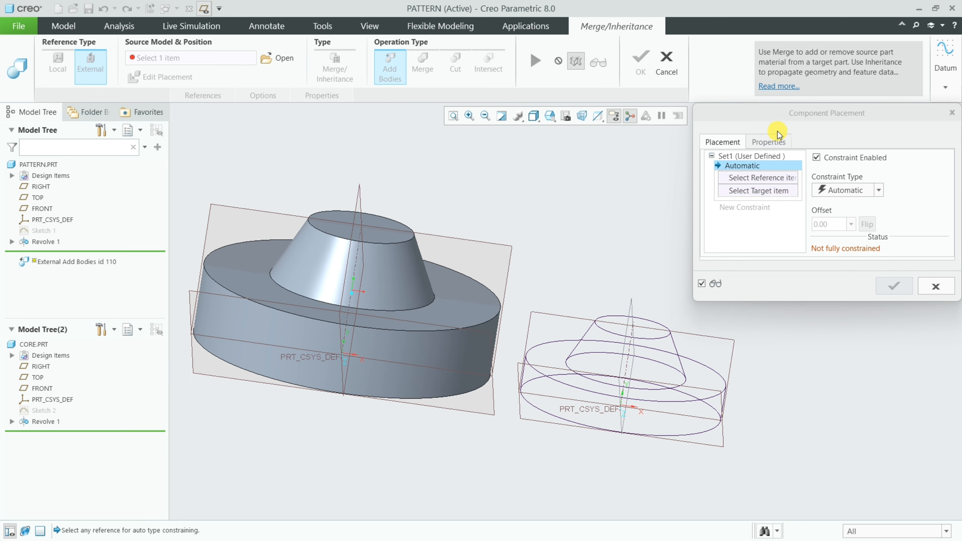
Move the Component Placement dialog clear of the separate CORE window and frame both parts for picking placement references
drag(819, 115, 812, 271)
click(722, 172)
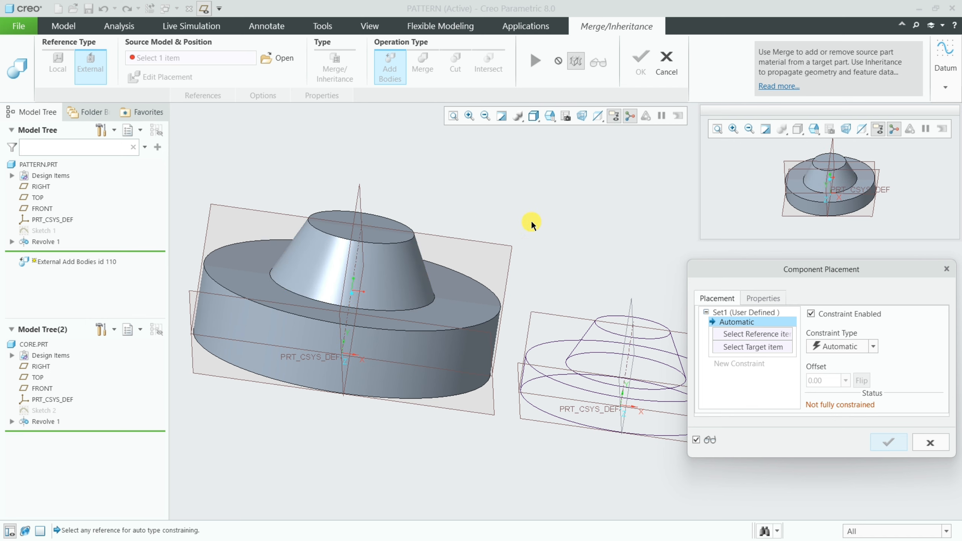
scroll(533, 223, up, 1)
shift+middle_drag(534, 224, 502, 212)
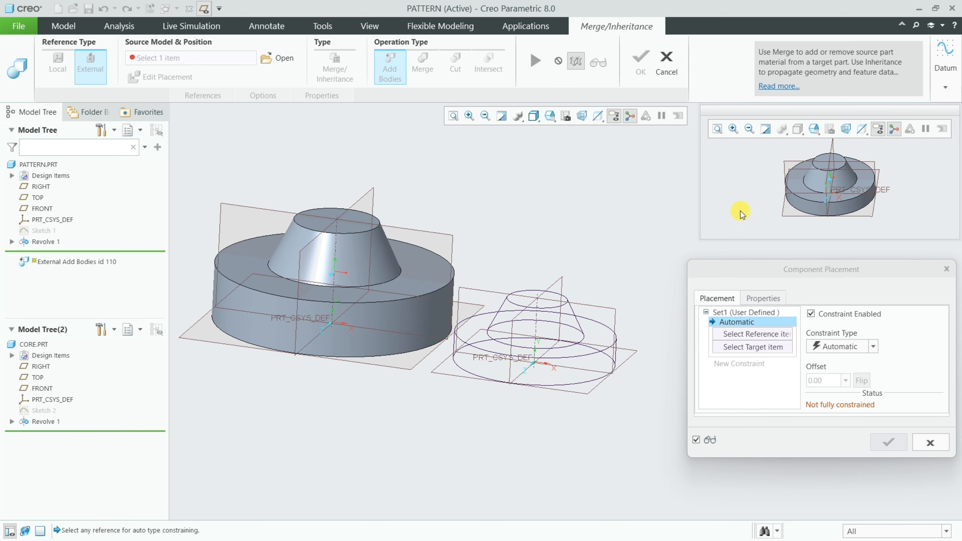
middle_drag(741, 213, 739, 213)
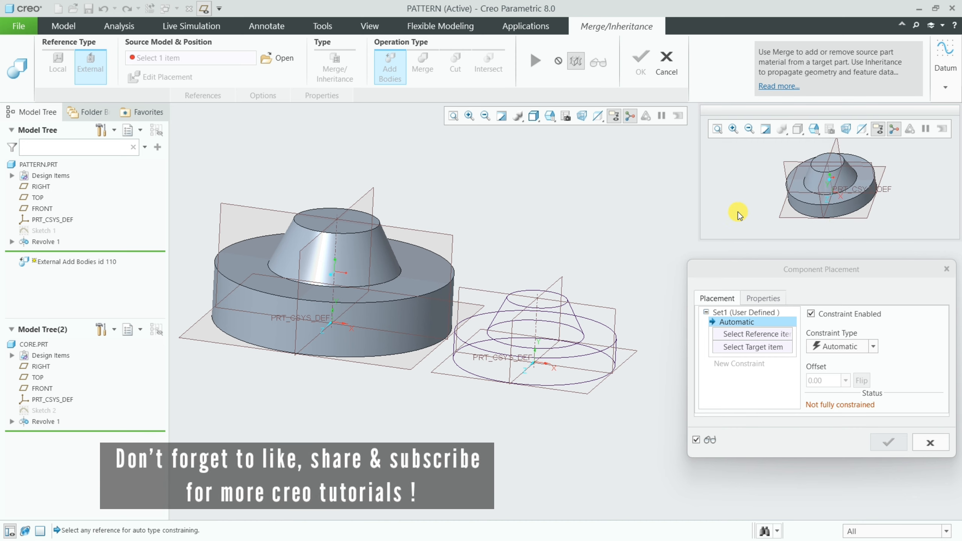
Constrain the RIGHT datum plane of the CORE part coincident with the RIGHT datum plane of the pattern
click(750, 334)
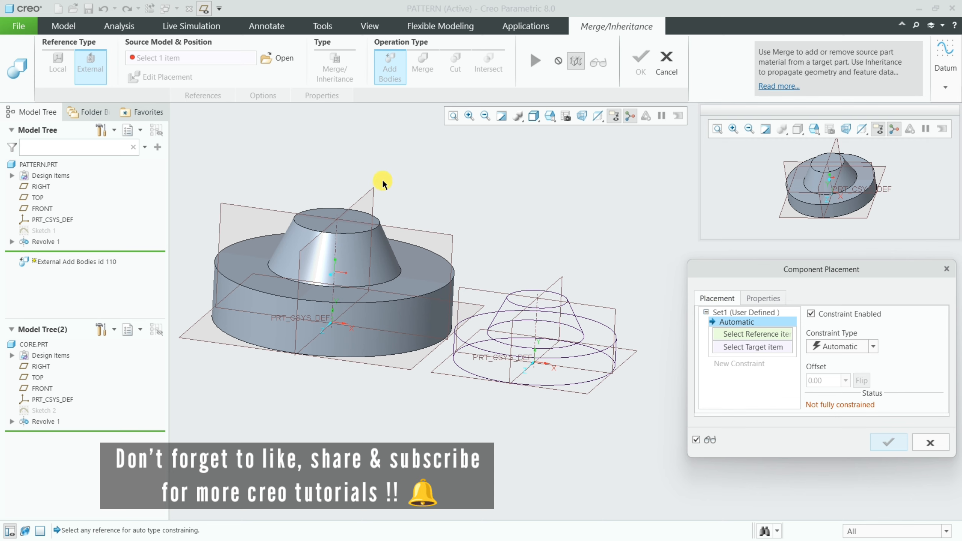
click(369, 193)
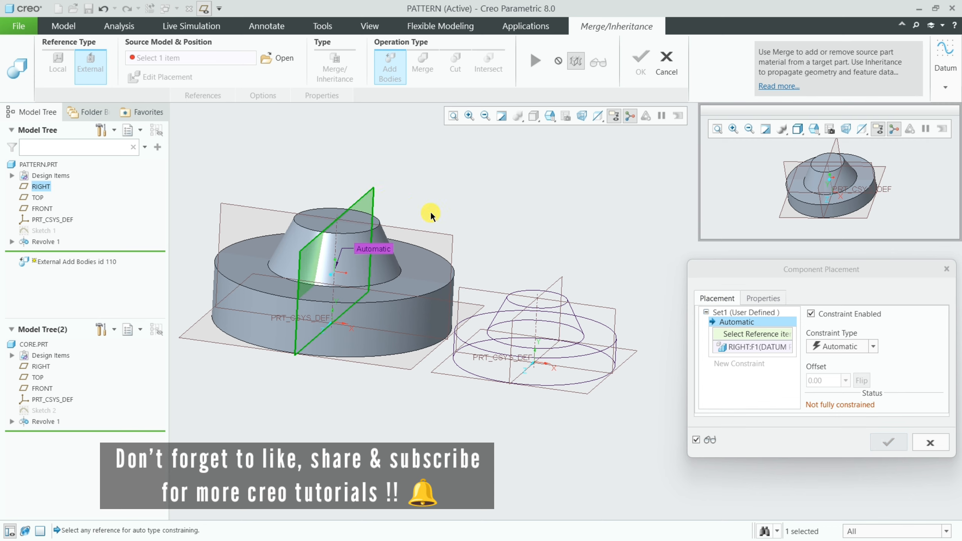
click(836, 145)
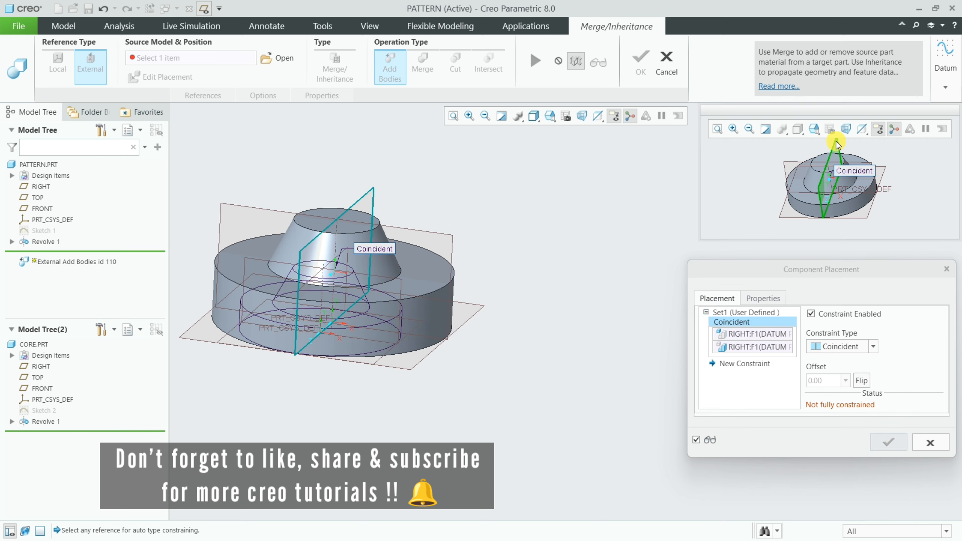
Add a second placement constraint making the FRONT datum planes of the pattern and the CORE part coincident
middle_drag(524, 229, 525, 234)
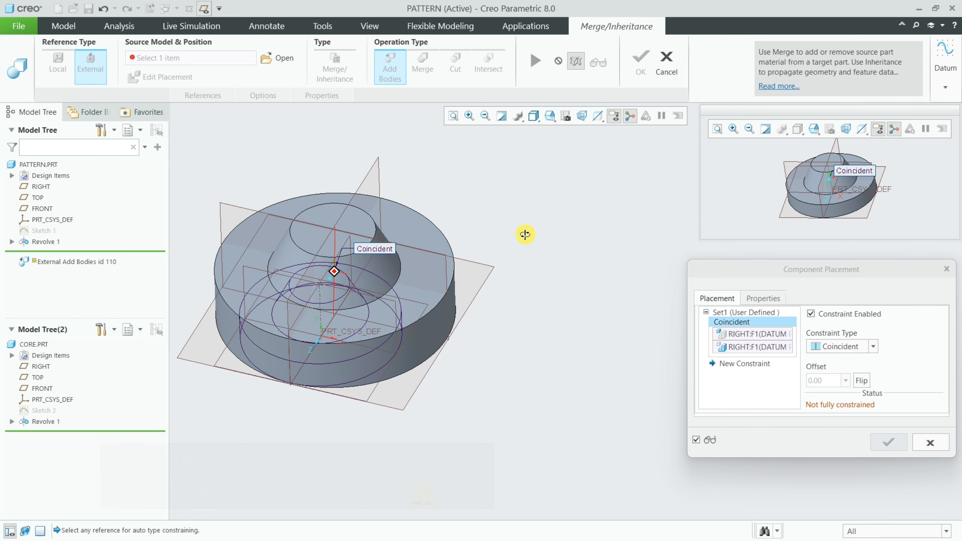
click(724, 365)
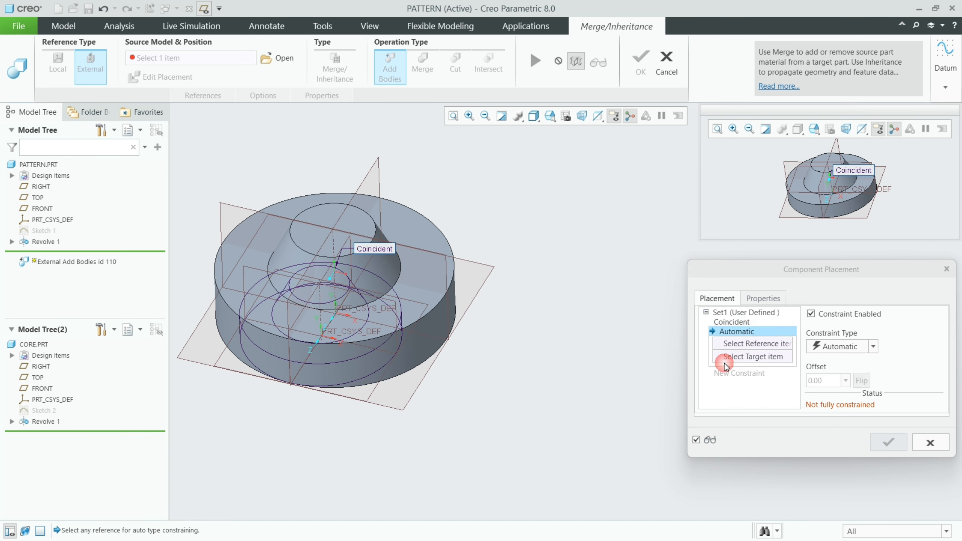
middle_drag(625, 254, 619, 258)
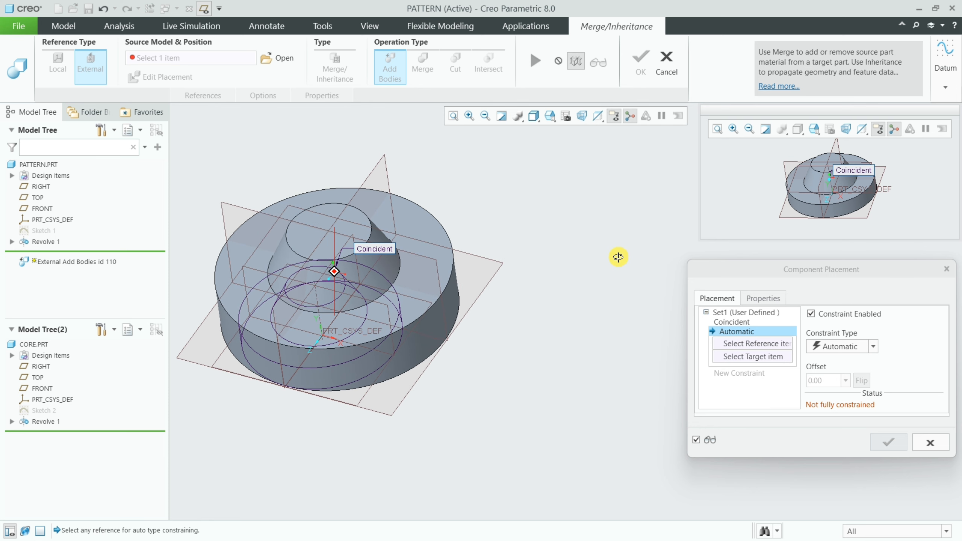
click(424, 254)
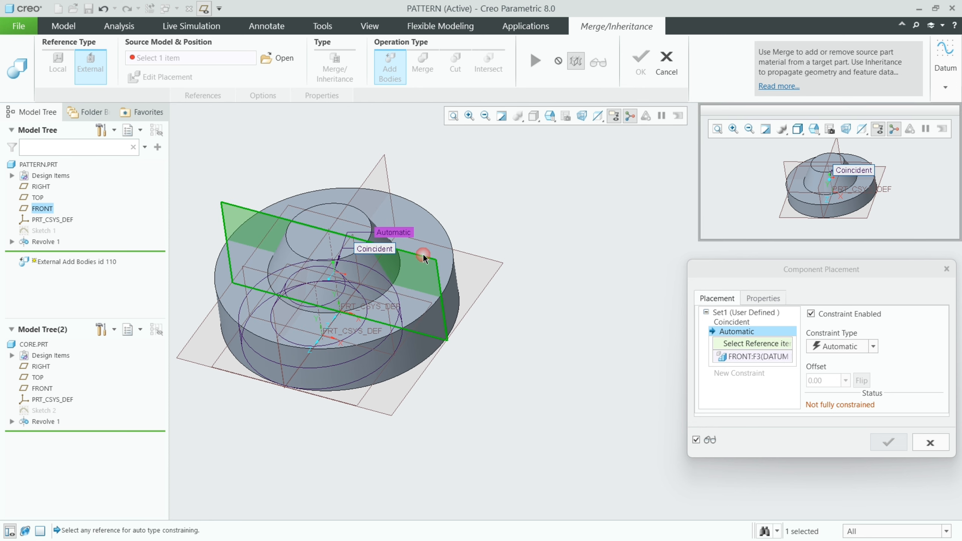
click(786, 165)
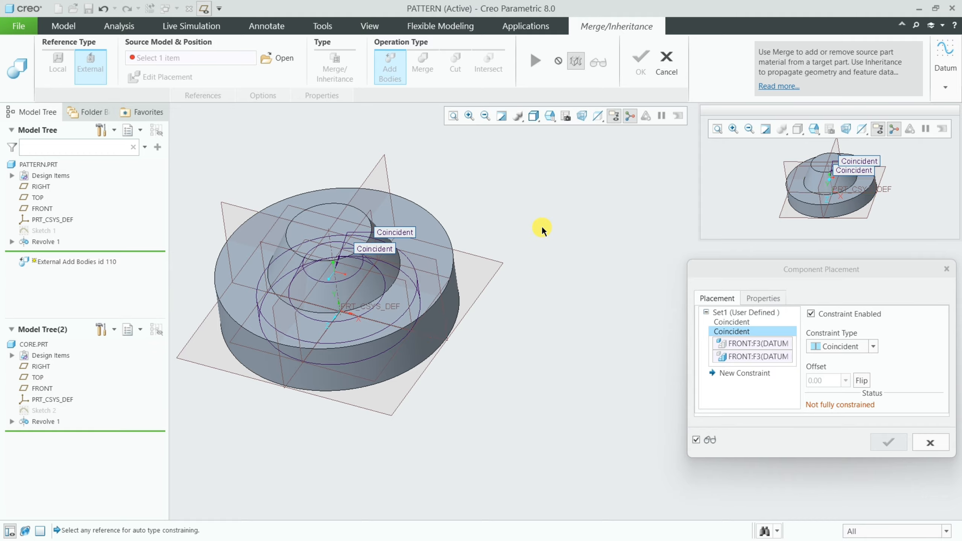
Add a third coincident constraint between the flat bottom faces of the pattern and the CORE part, and accept the component placement
mouse_move(543, 232)
middle_down()
mouse_move(558, 253)
mouse_move(526, 228)
mouse_move(555, 217)
mouse_move(563, 229)
middle_up()
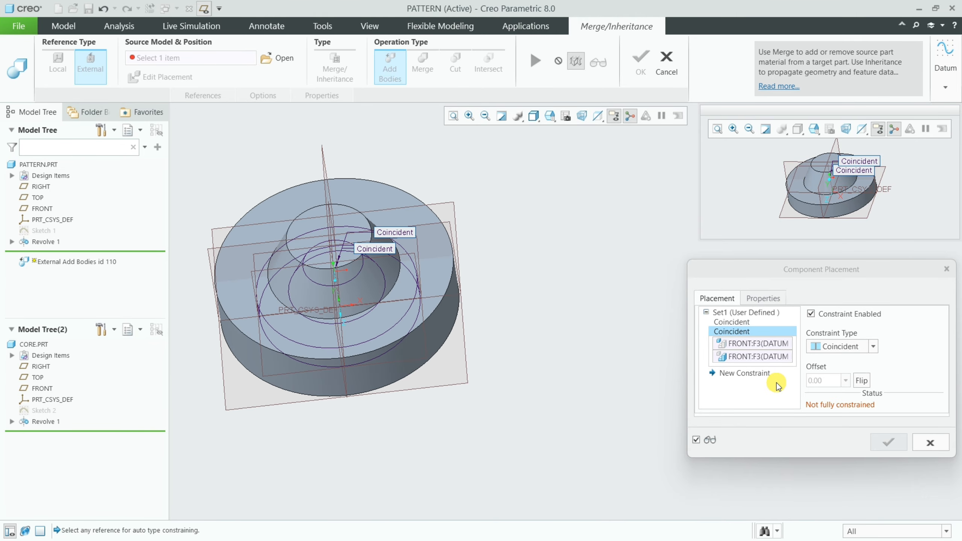
click(751, 373)
middle_drag(581, 329, 518, 269)
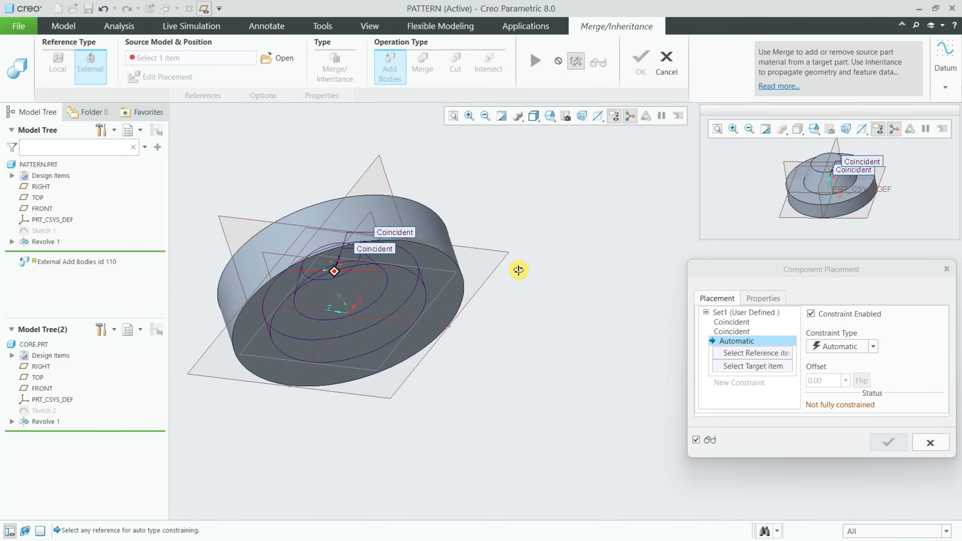
click(457, 296)
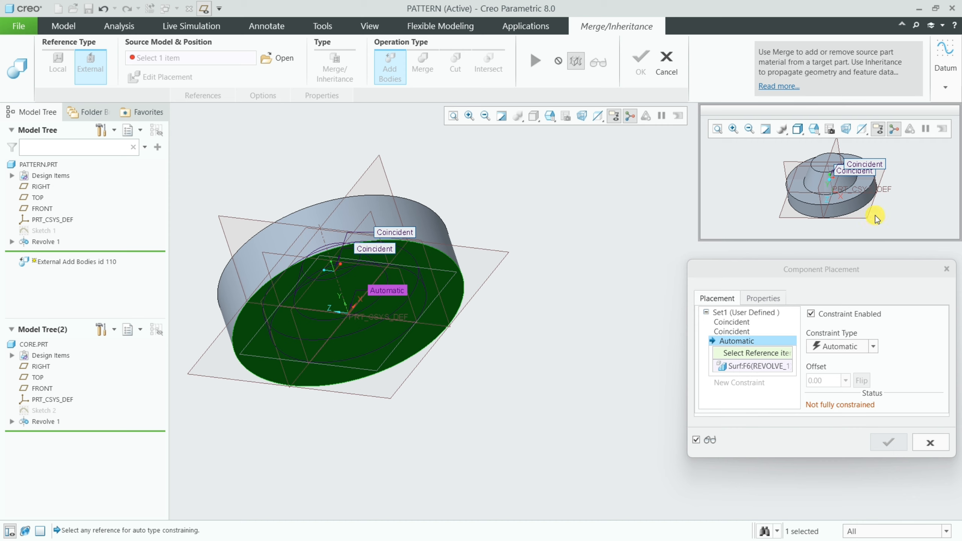
mouse_move(877, 219)
middle_down()
mouse_move(857, 196)
mouse_move(858, 207)
middle_up()
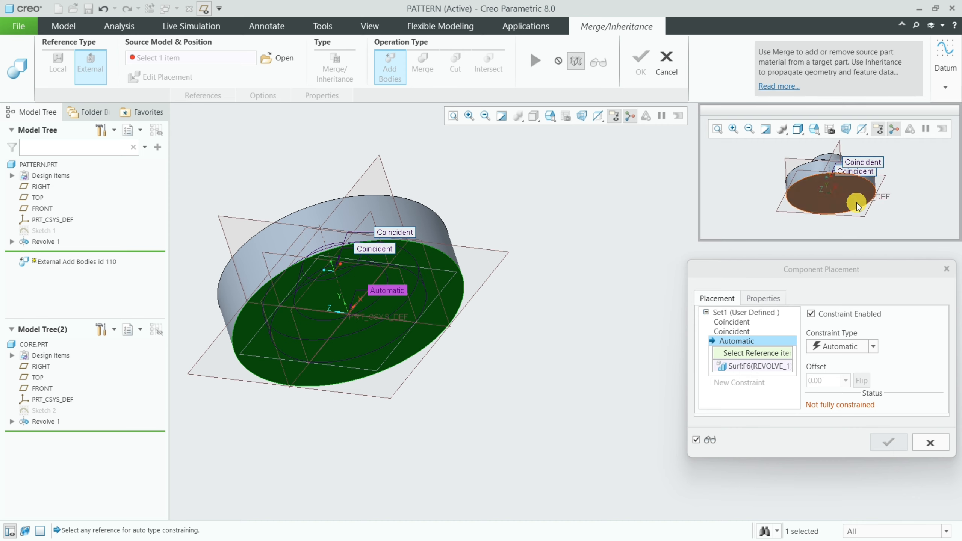
click(860, 196)
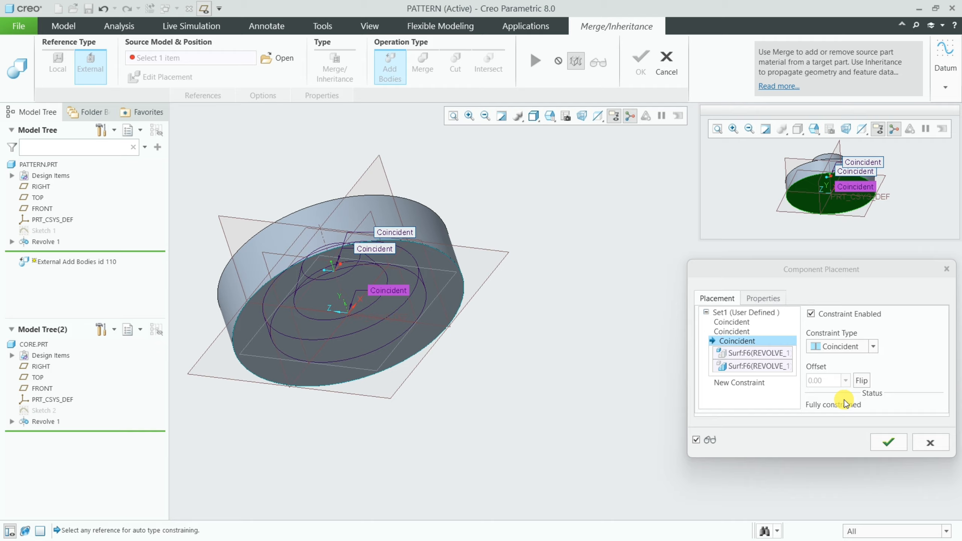
middle_drag(510, 267, 616, 303)
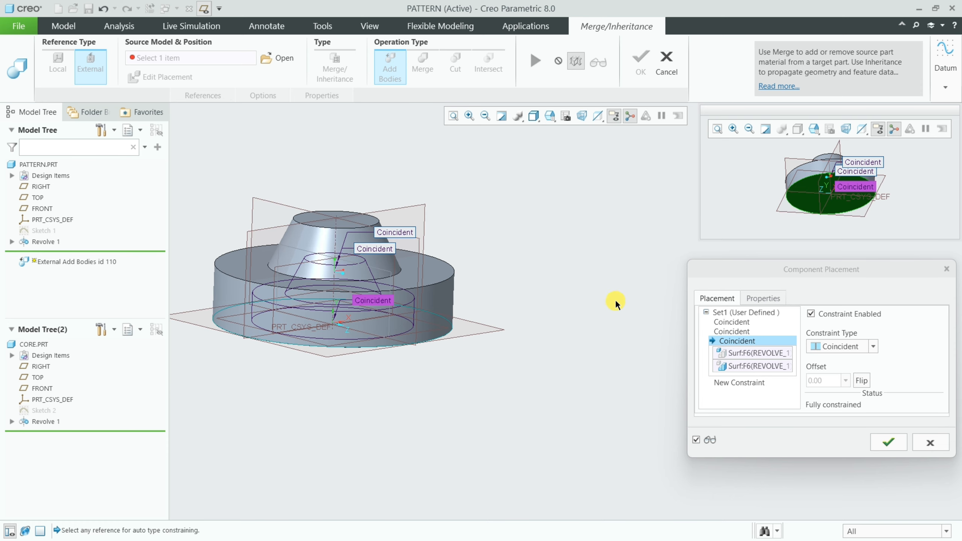
click(880, 443)
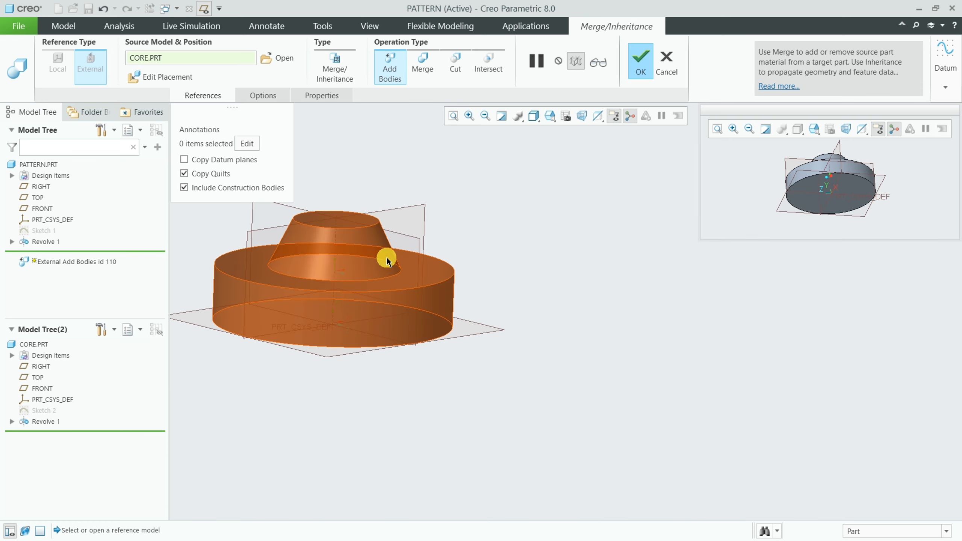
Change the Merge/Inheritance operation type from Add Bodies to Cut
shift+middle_drag(541, 283, 663, 314)
click(430, 74)
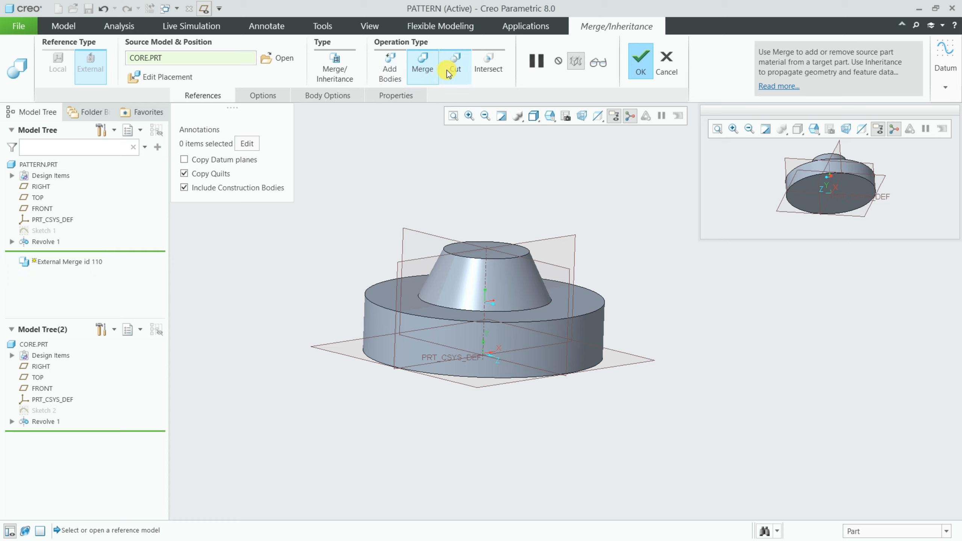
click(447, 73)
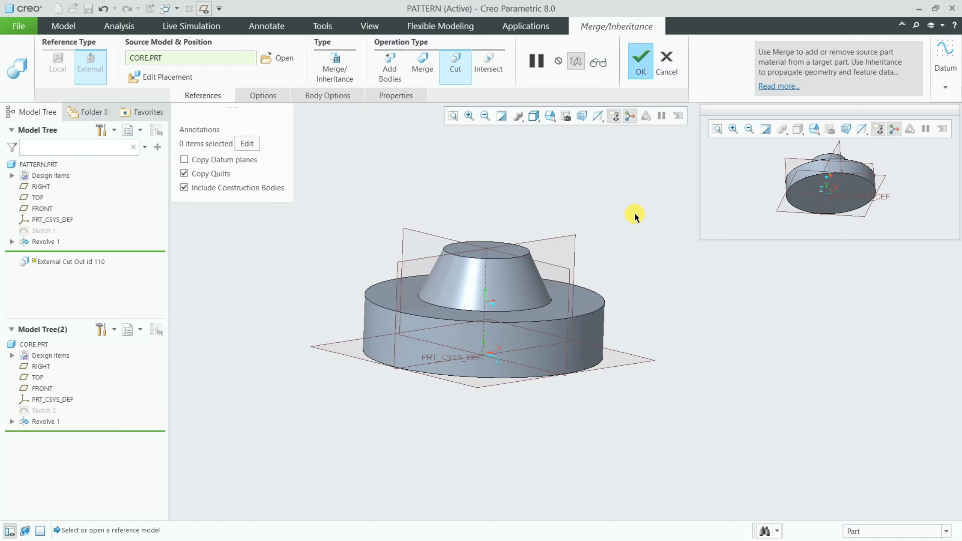
Preview the CORE-shaped cutout from the underside of the pattern and complete the external cut feature
middle_drag(635, 215, 593, 160)
click(598, 63)
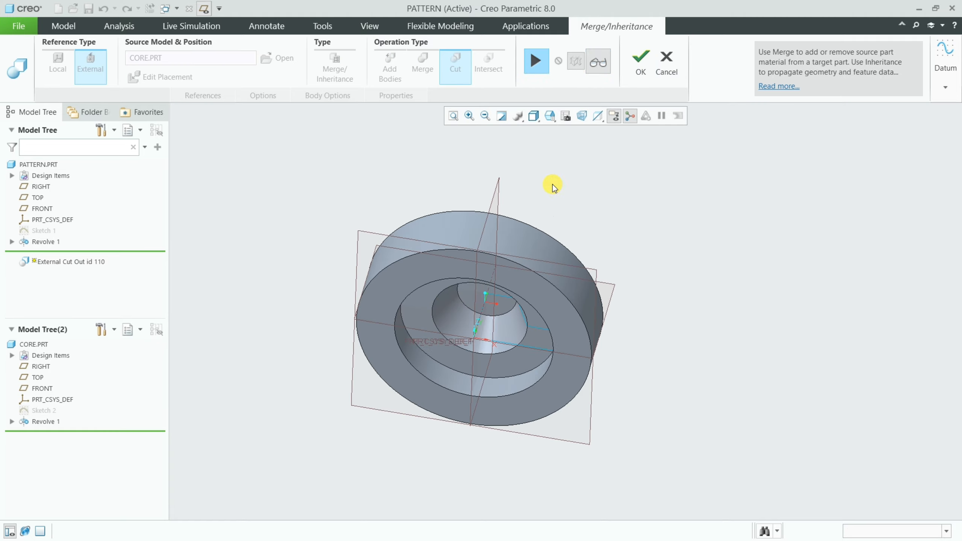
middle_drag(554, 184, 608, 181)
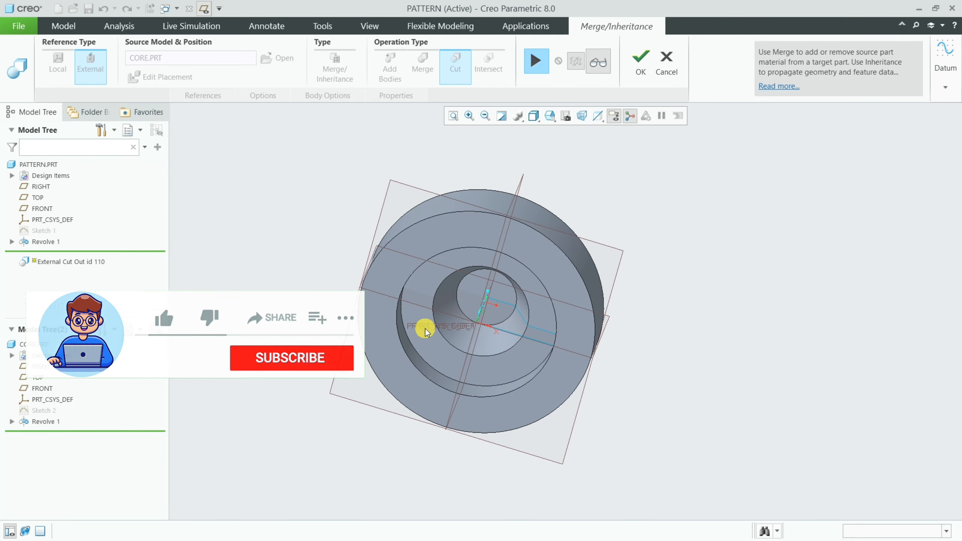
mouse_move(436, 156)
middle_down()
mouse_move(449, 159)
mouse_move(476, 210)
mouse_move(507, 146)
mouse_move(498, 156)
middle_up()
middle_click(596, 204)
middle_drag(595, 203, 595, 276)
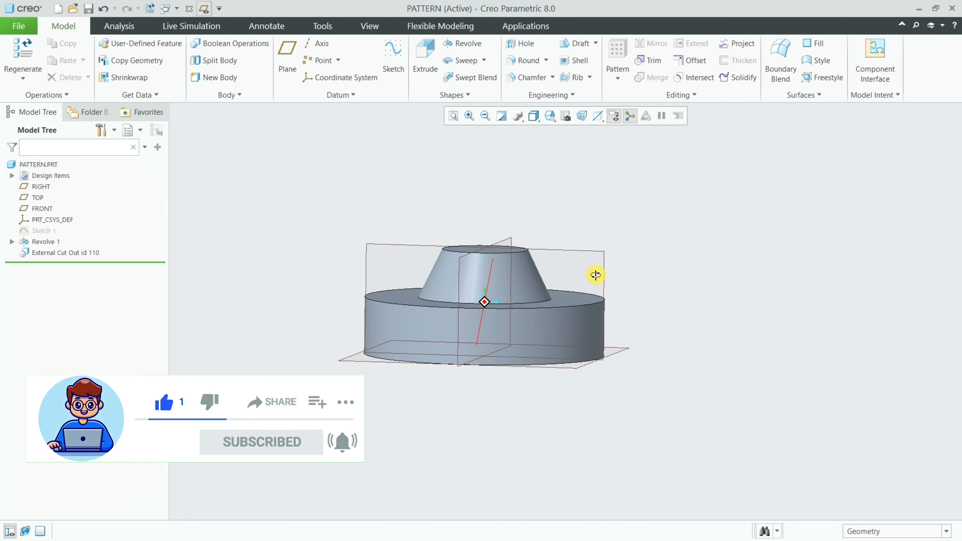